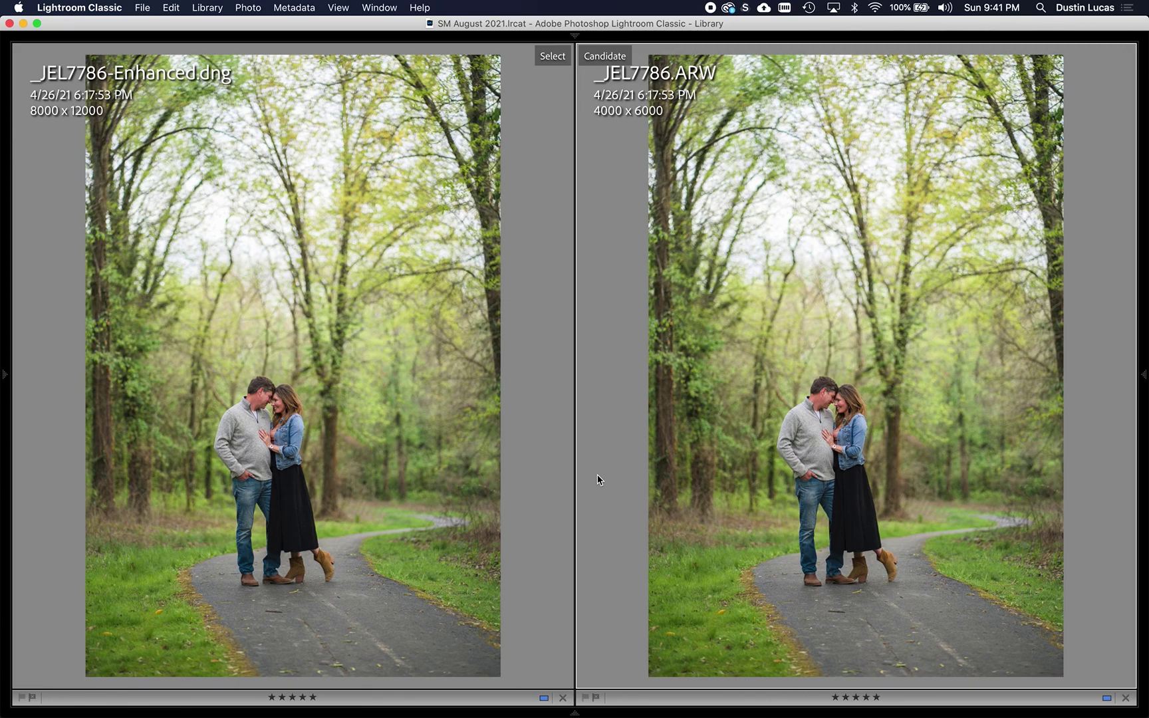
Step: Compare _JEL7786-Enhanced.dng and _JEL7786.ARW side by side at close-up on the couple
left_click(274, 413)
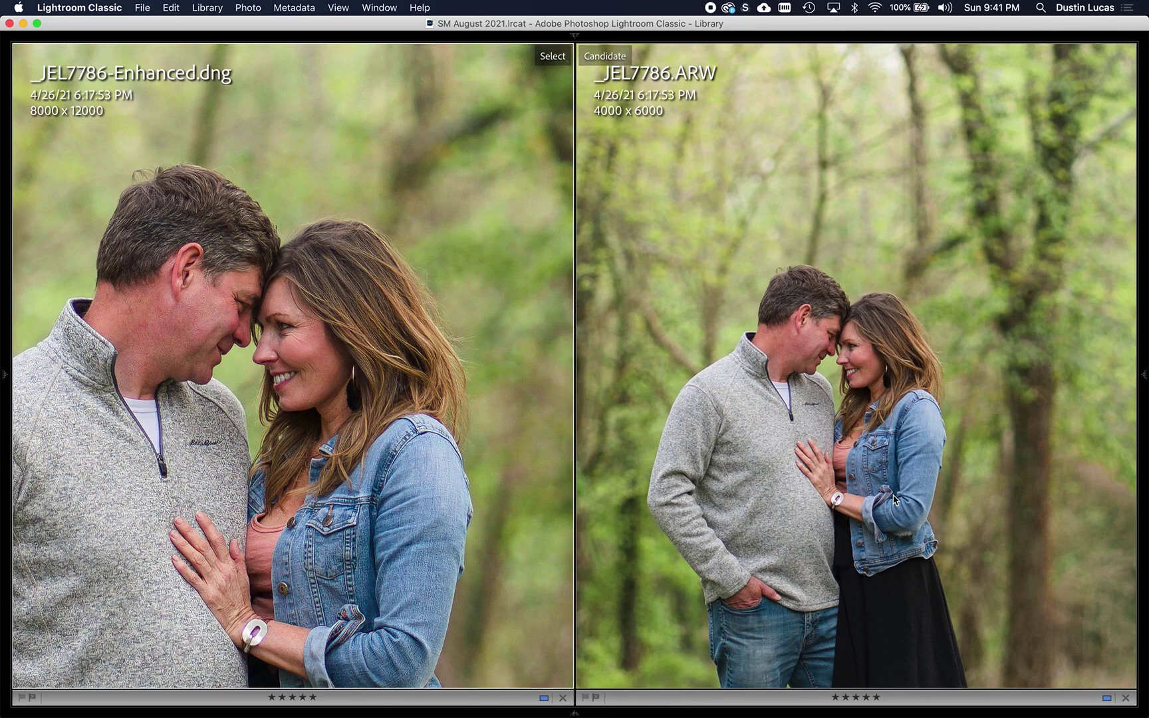
left_click_drag(271, 333, 315, 349)
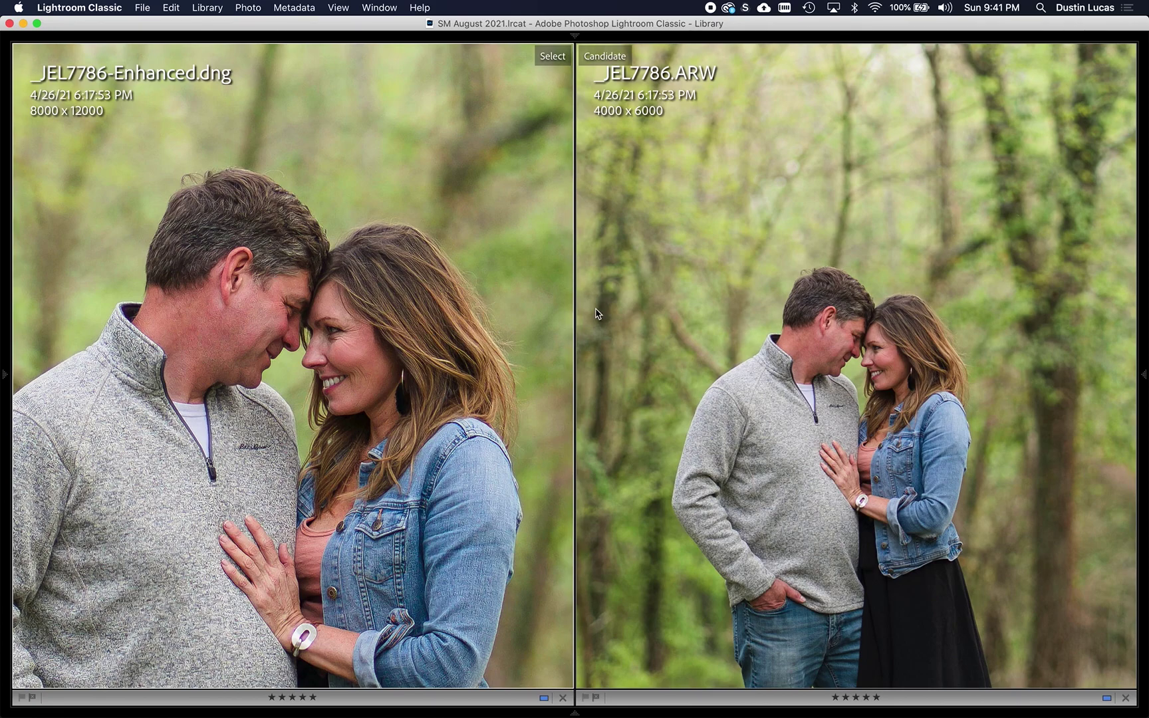
right_click(825, 398)
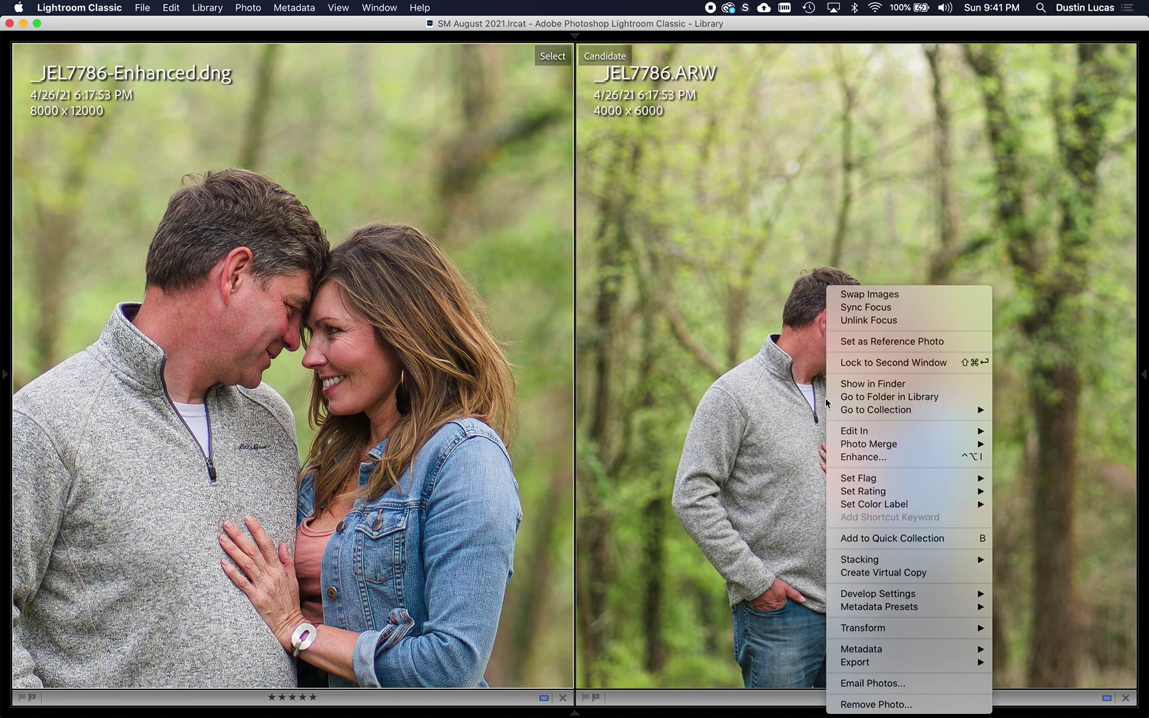
left_click(873, 457)
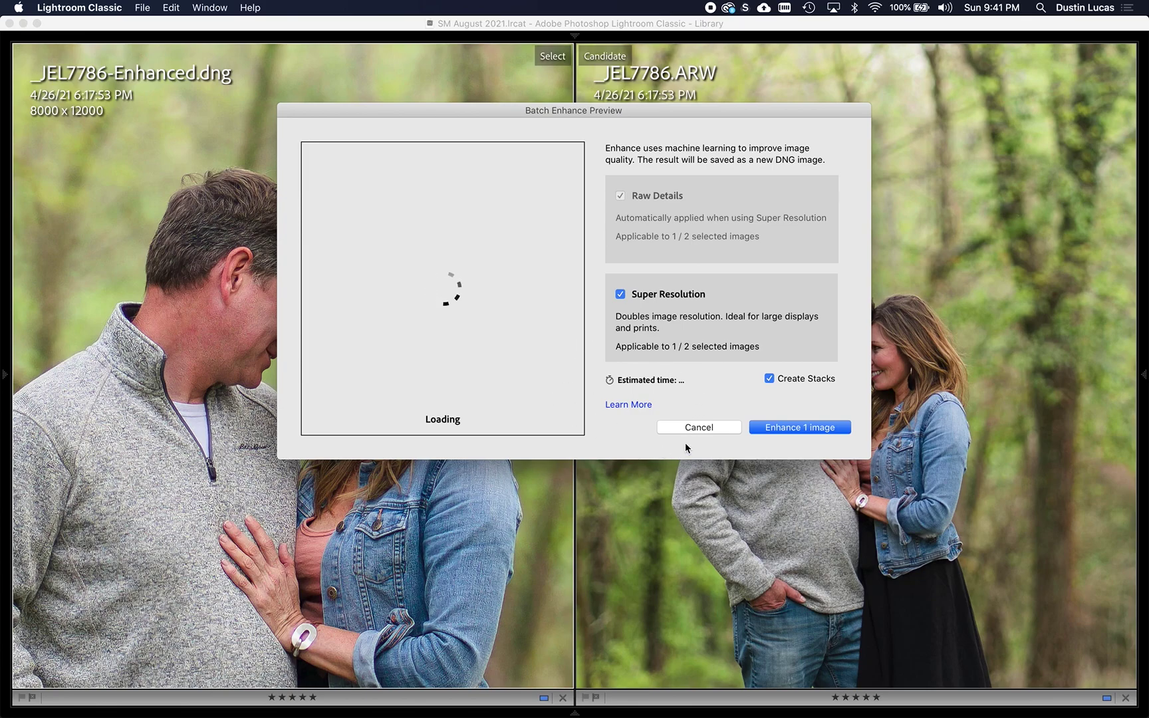
left_click(698, 428)
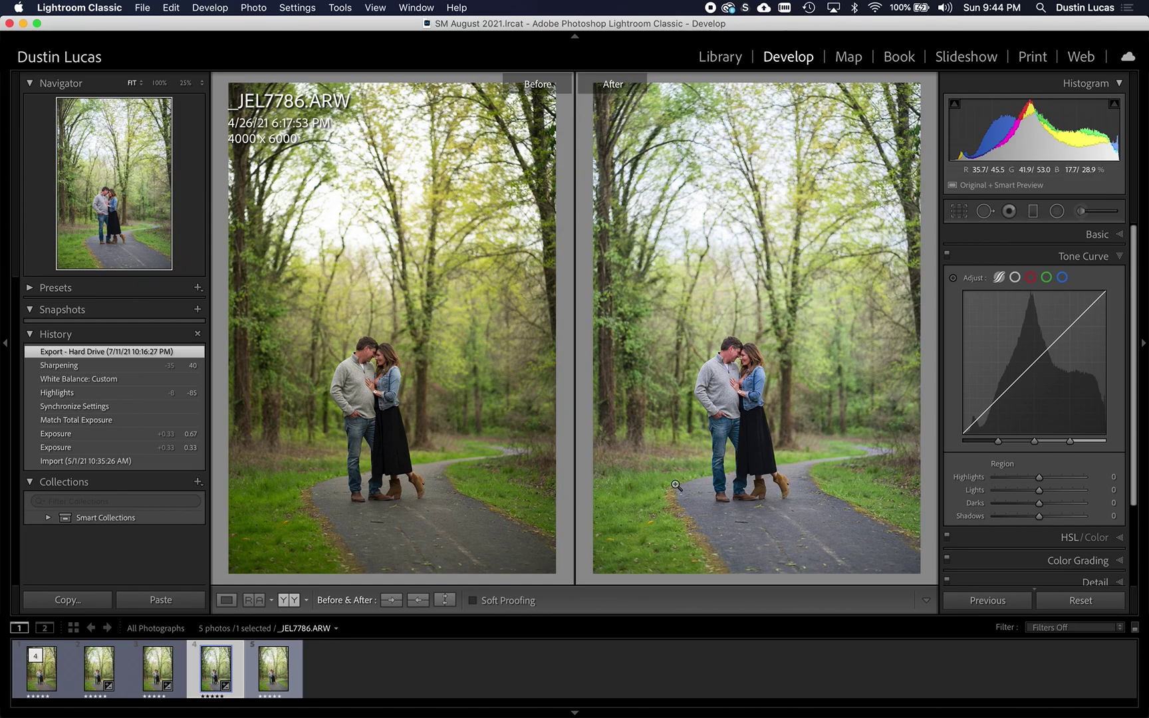
Step: Open the Enhance preview for _JEL7786.ARW and examine the enhanced detail in the denim jacket, hair and woman's face
right_click(729, 368)
left_click(772, 449)
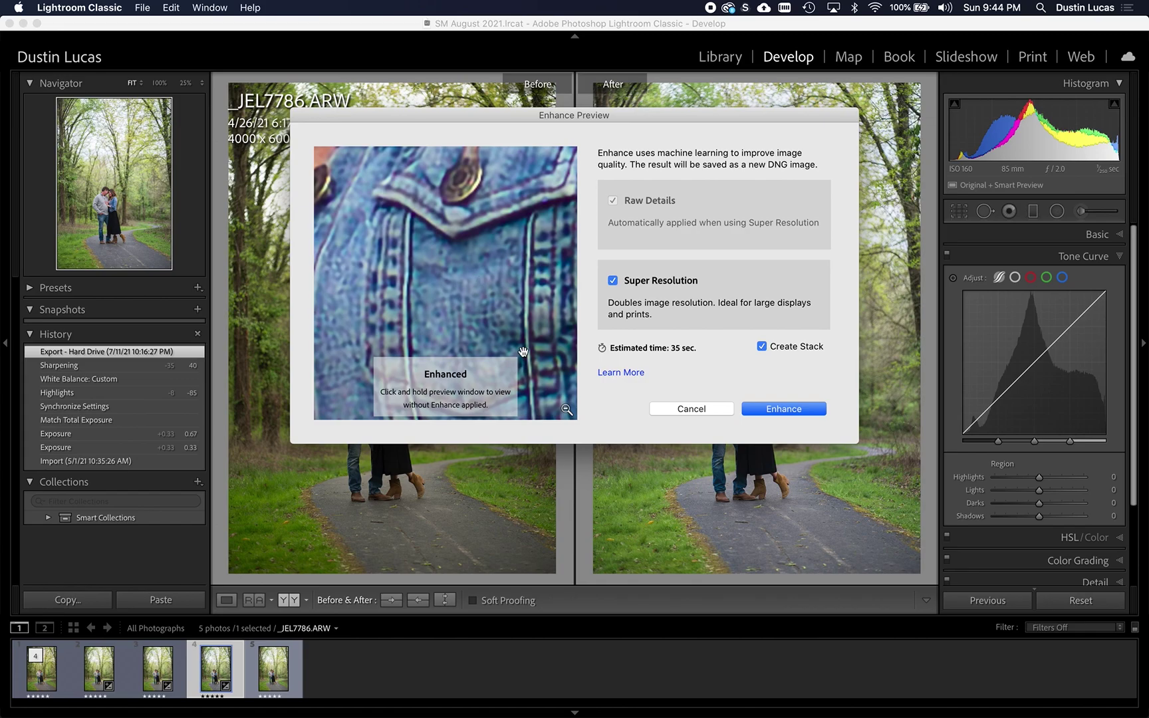
left_click_drag(453, 260, 550, 401)
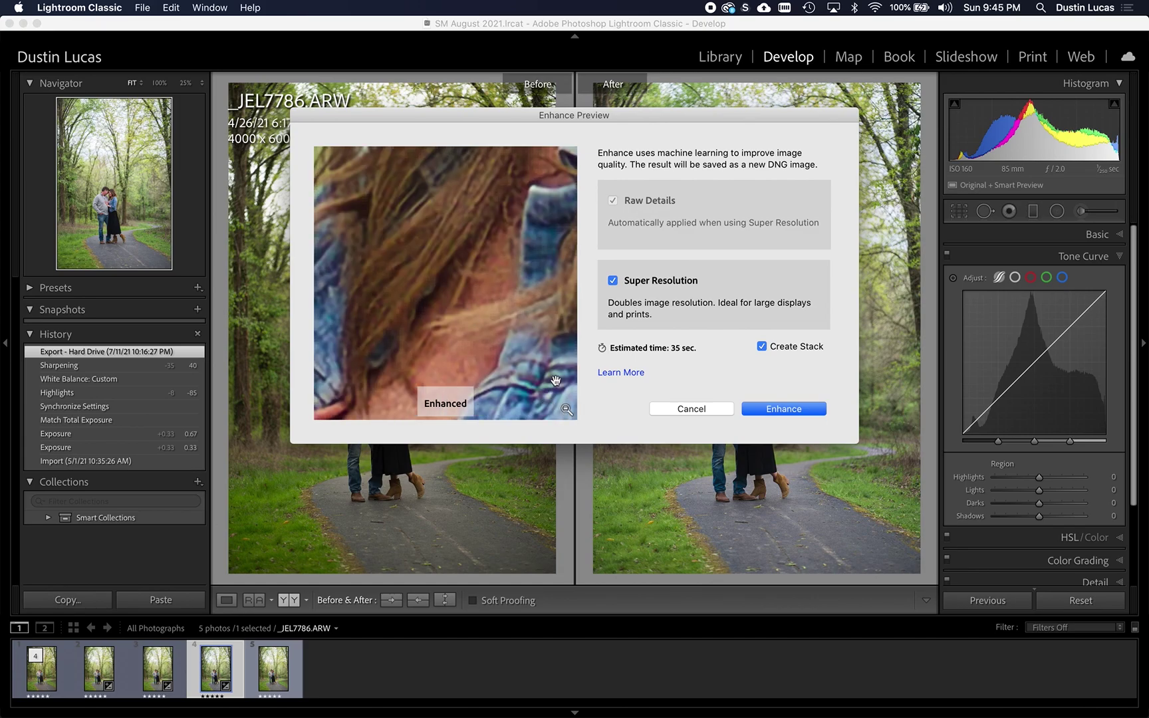
left_click(566, 411)
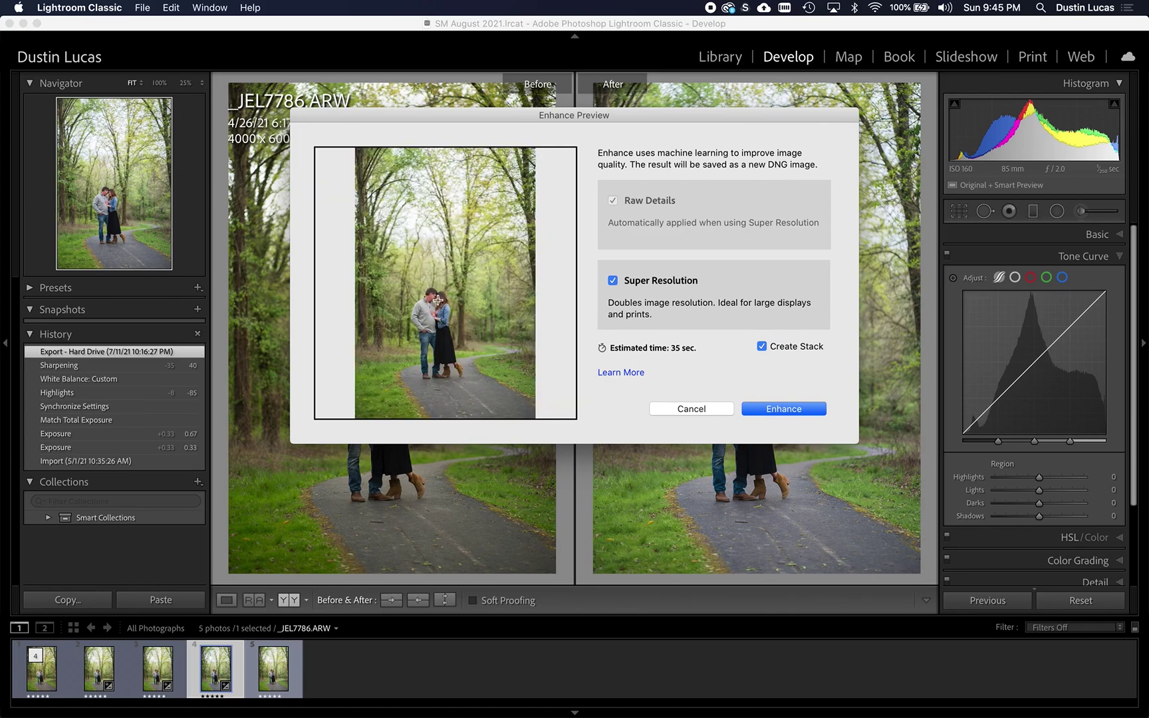
left_click_drag(437, 300, 392, 248)
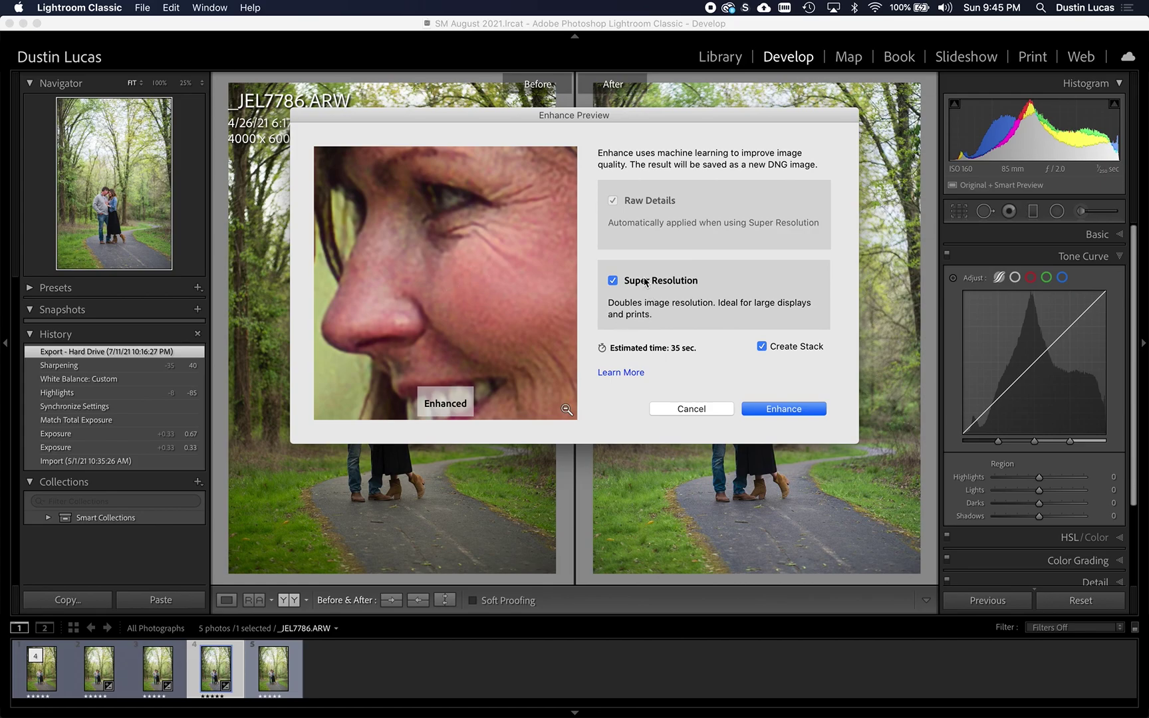
Step: Enhance the photo with Super Resolution enabled and Create Stack turned off
left_click(612, 281)
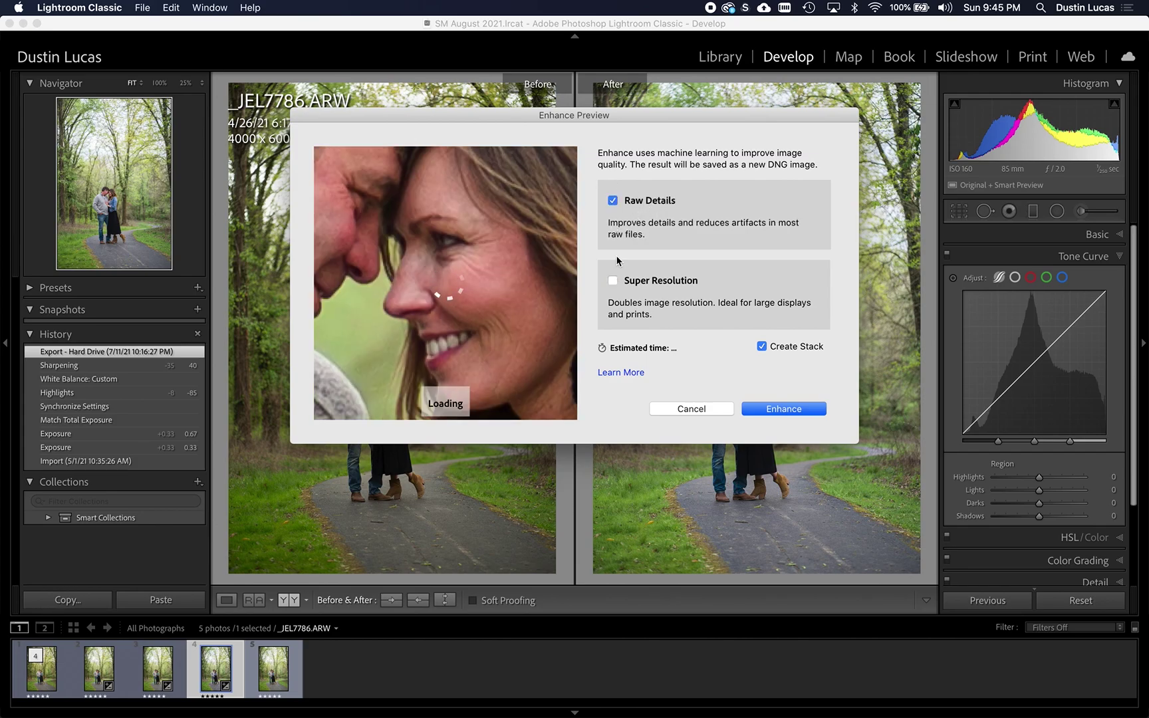
left_click(613, 281)
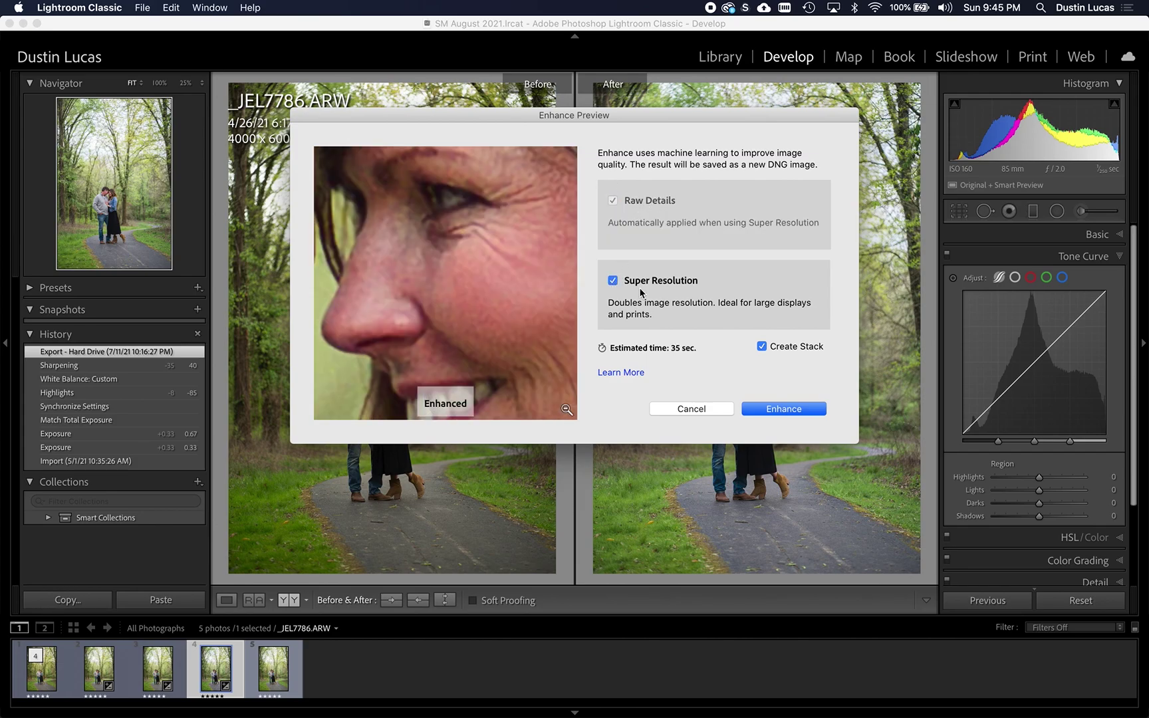
left_click(761, 347)
left_click(769, 409)
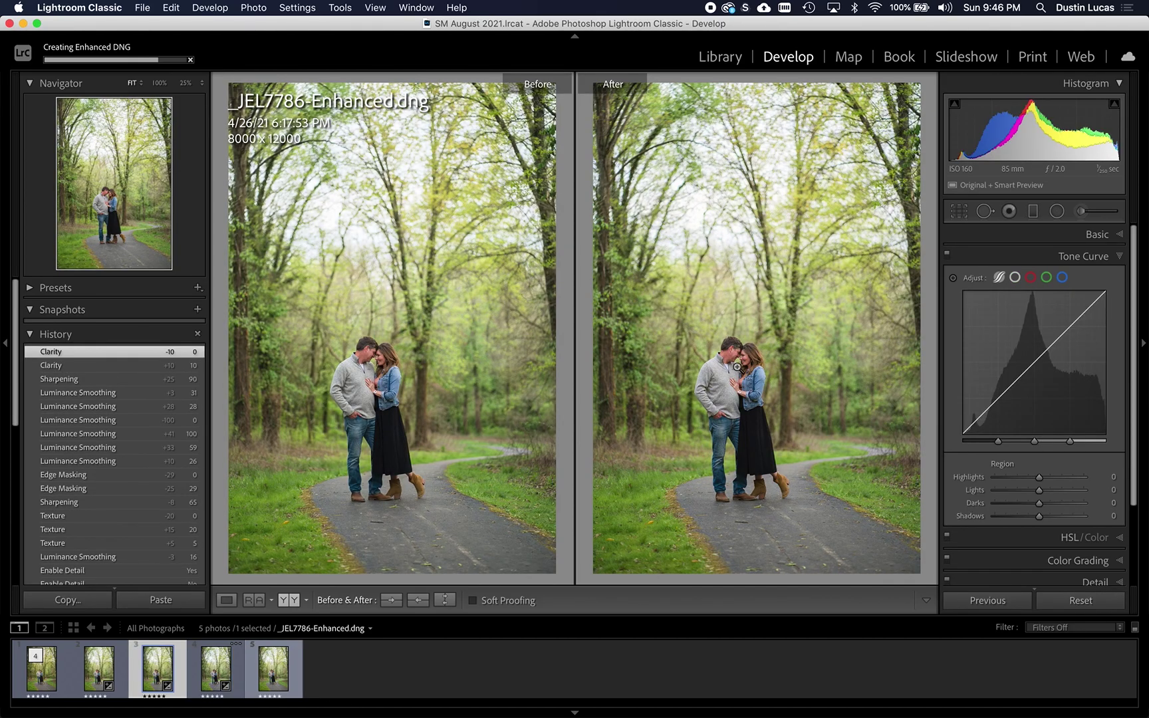
Step: Inspect the couple at 100% in _JEL7786-Enhanced.dng and _JEL7786-Enhanced-2.dng, and return to the full view
left_click(739, 363)
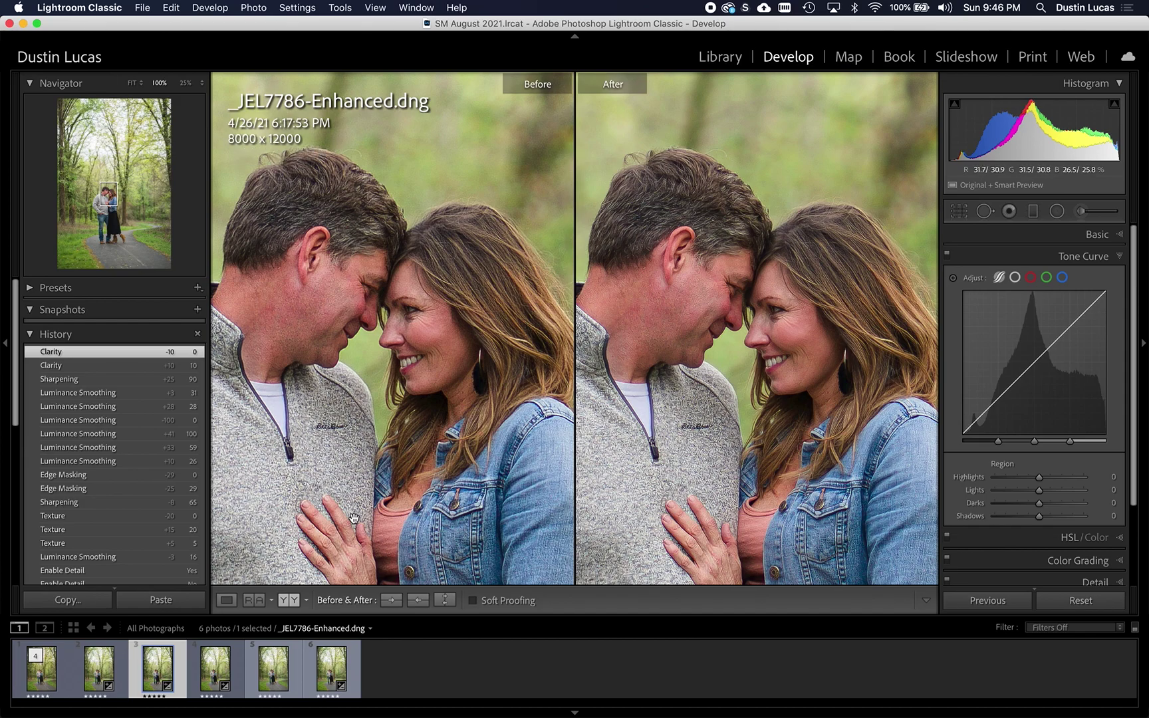
left_click(332, 663)
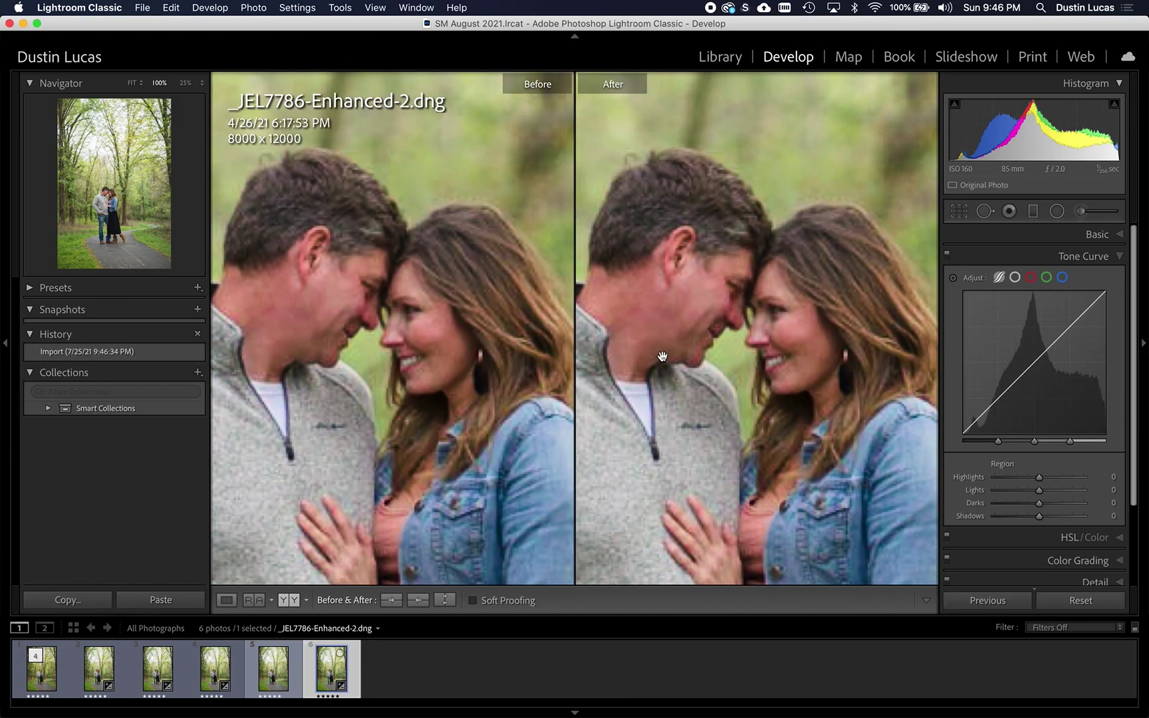
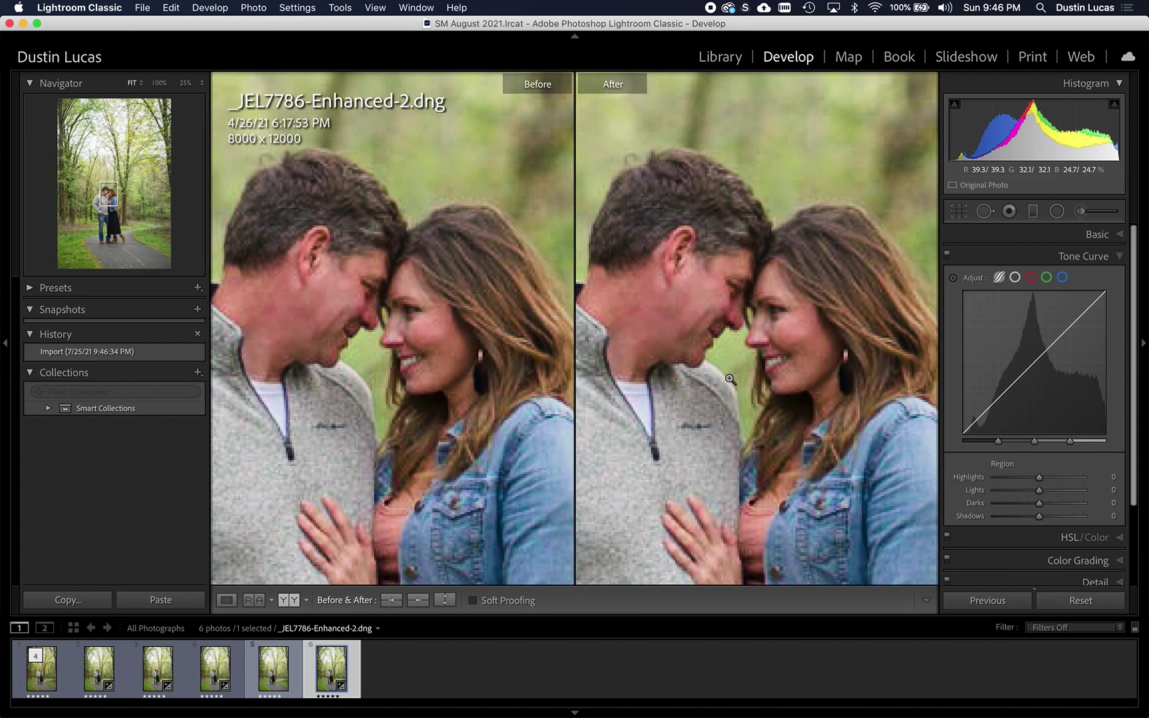
left_click(715, 348)
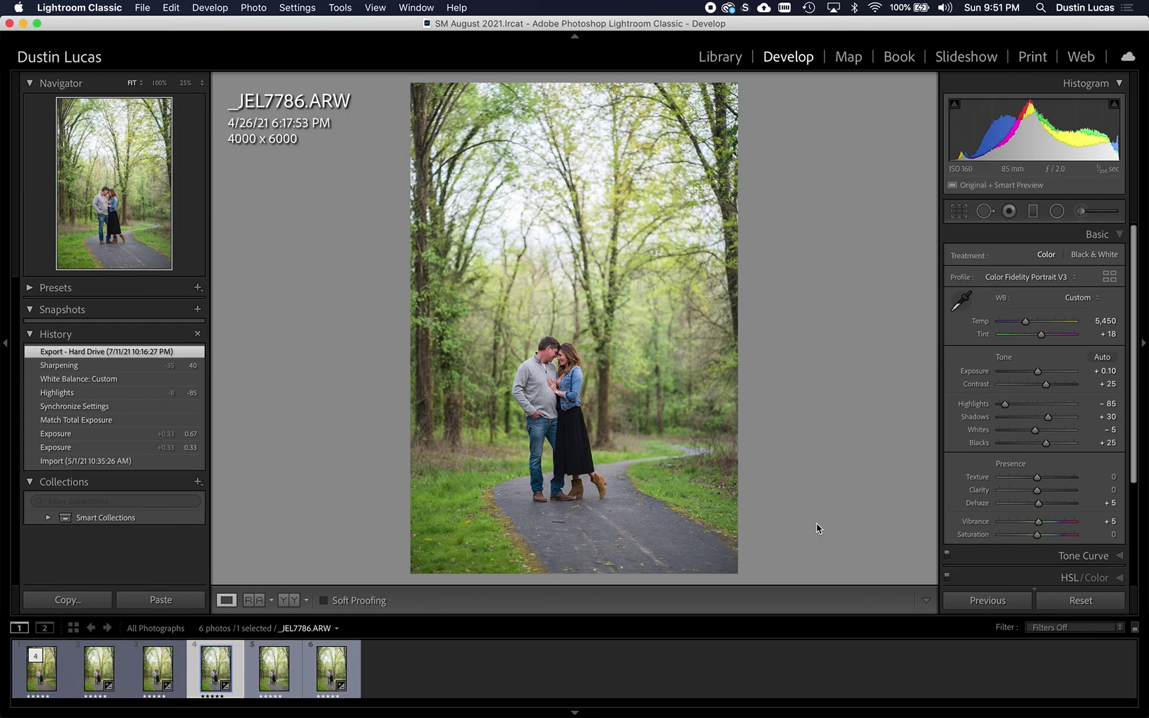
Step: Open _JEL7786.ARW for editing in Adobe Photoshop 2021
right_click(556, 353)
mouse_move(618, 426)
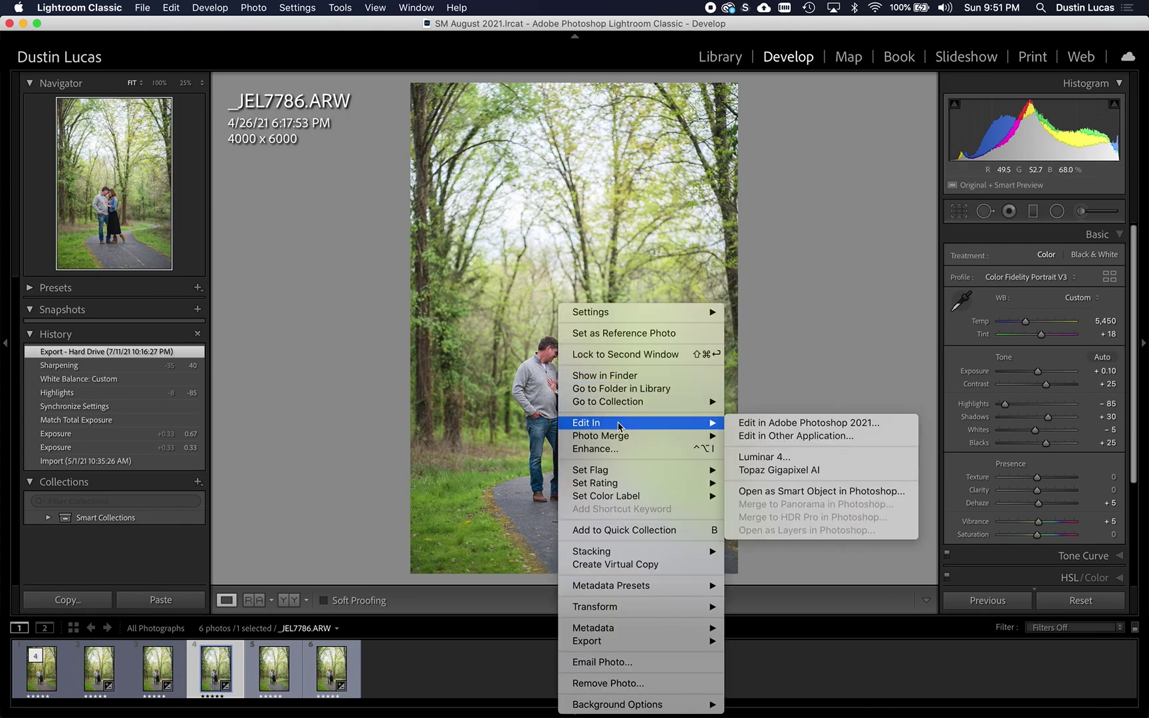
left_click(786, 427)
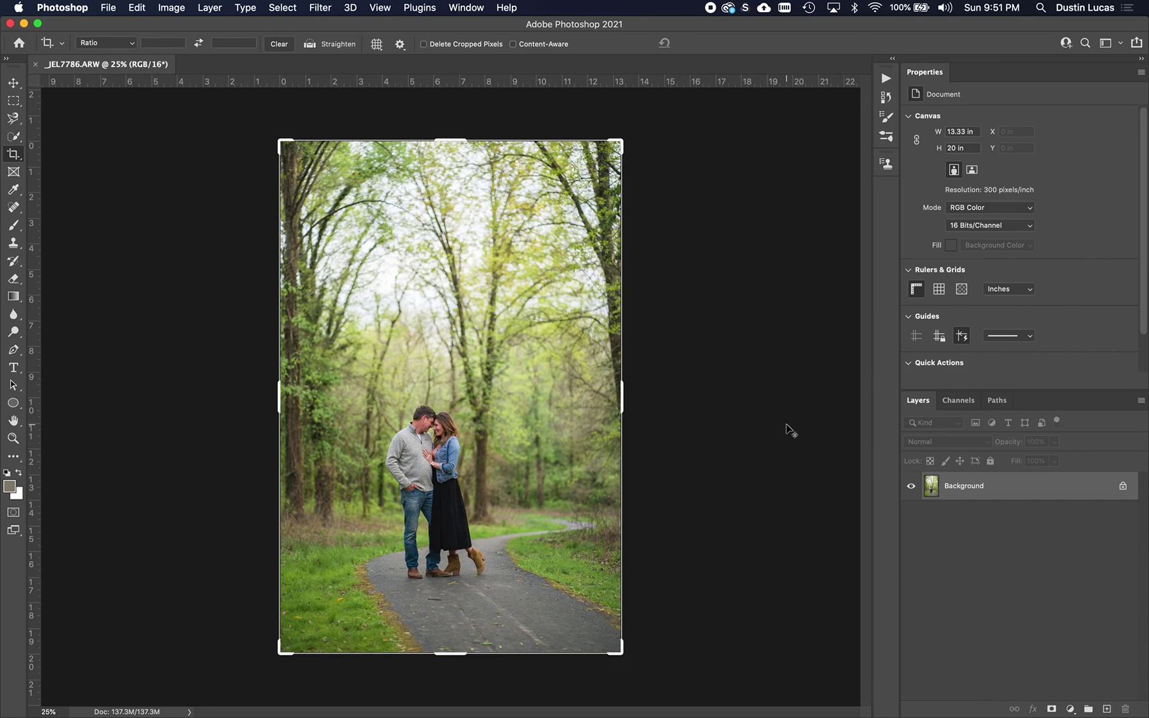
Step: In Image Size, double the width to 26.666 inches (13.333*2) and bring the couple into the preview
key("super+alt+i")
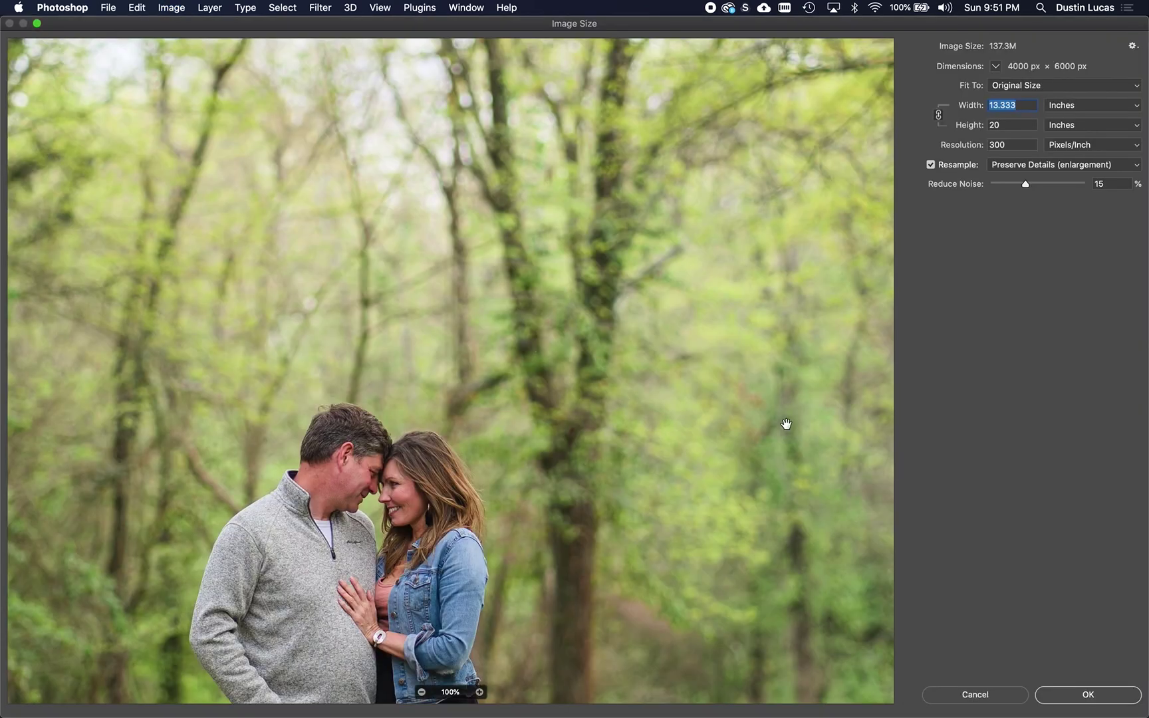
left_click_drag(439, 522, 522, 305)
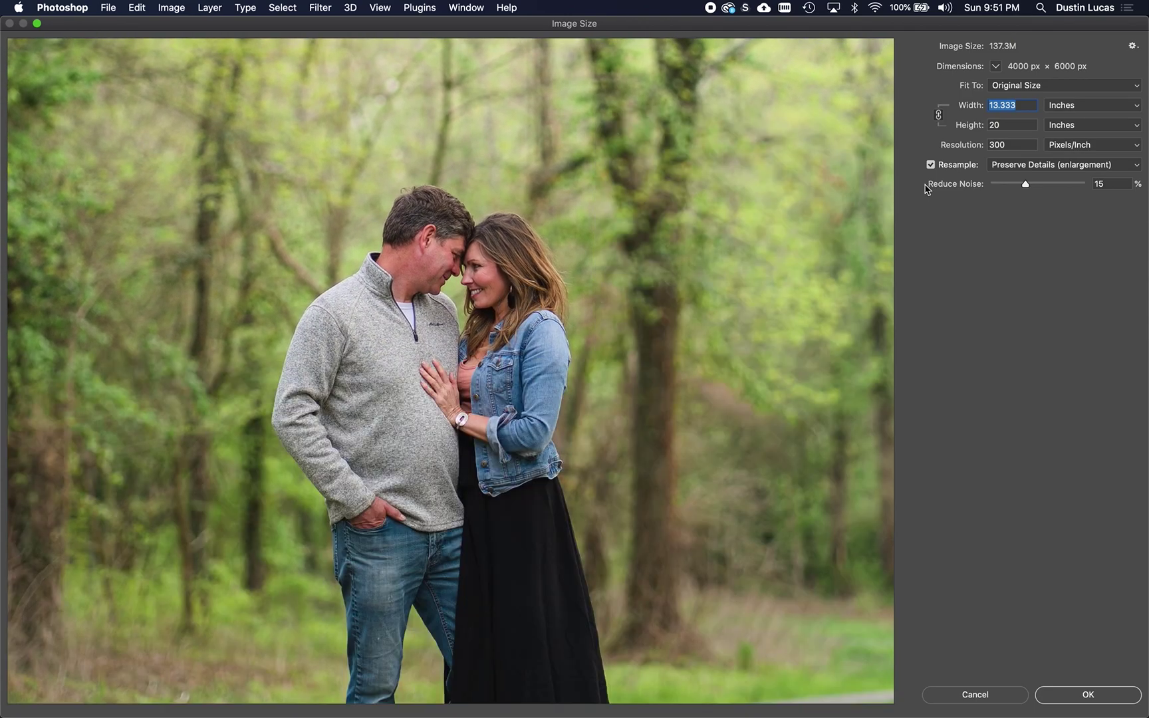
left_click(1024, 105)
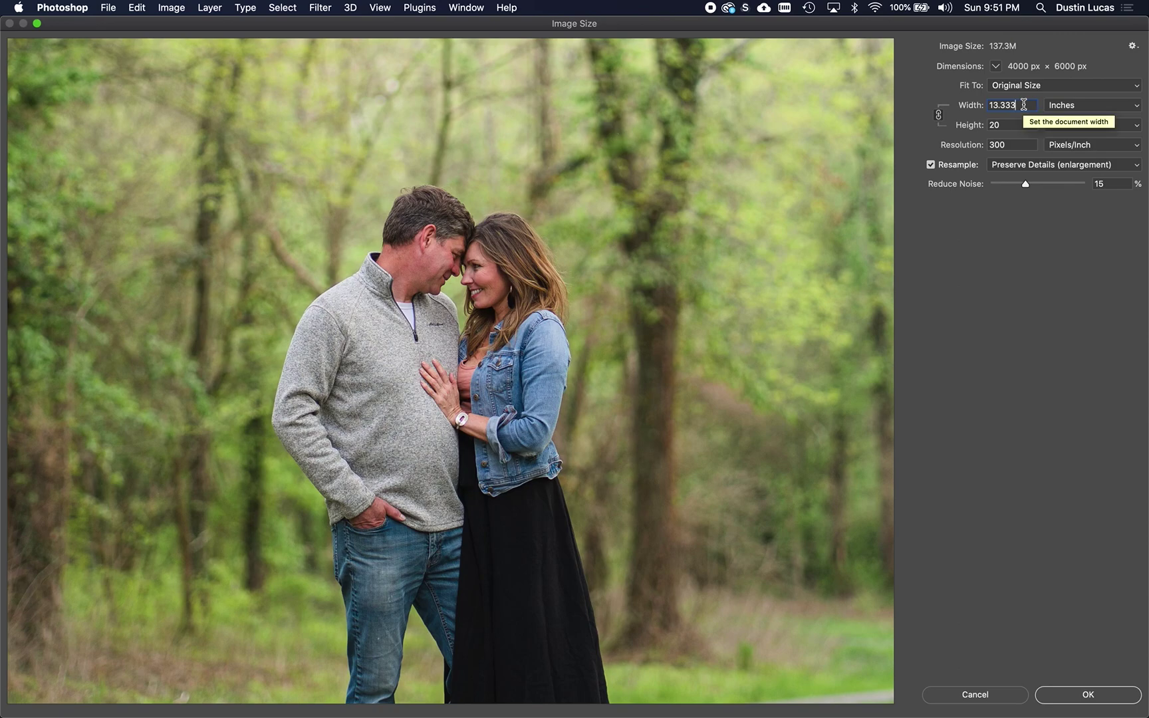
type("*")
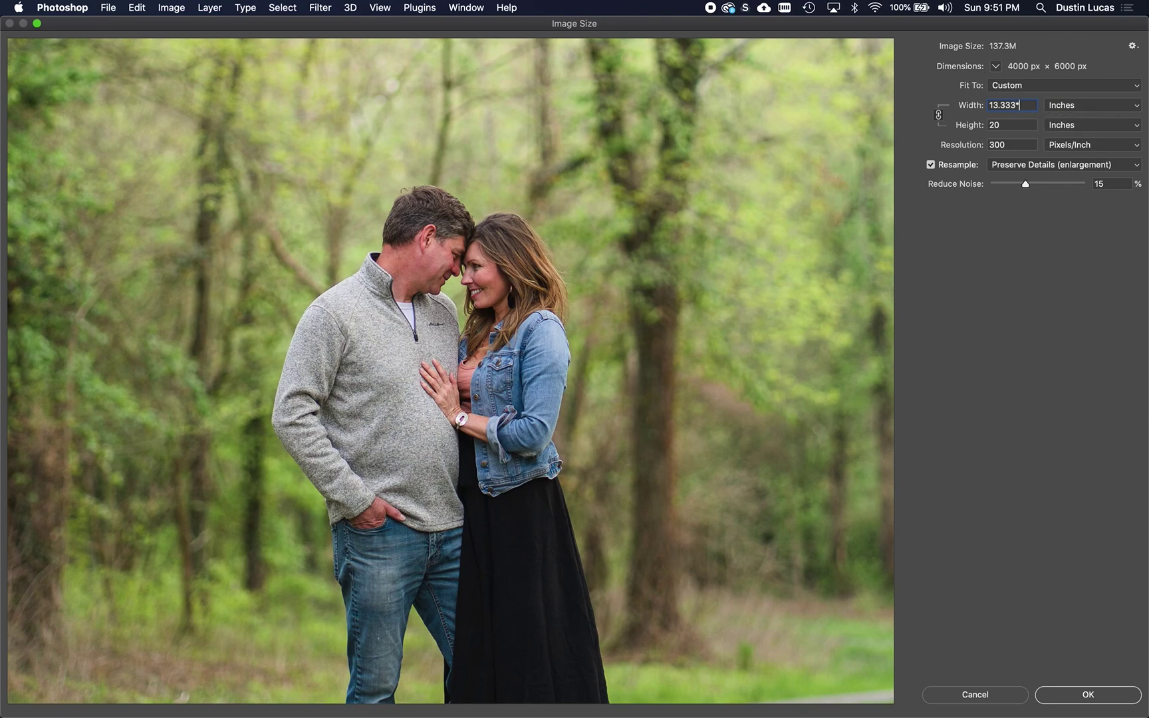
type("2")
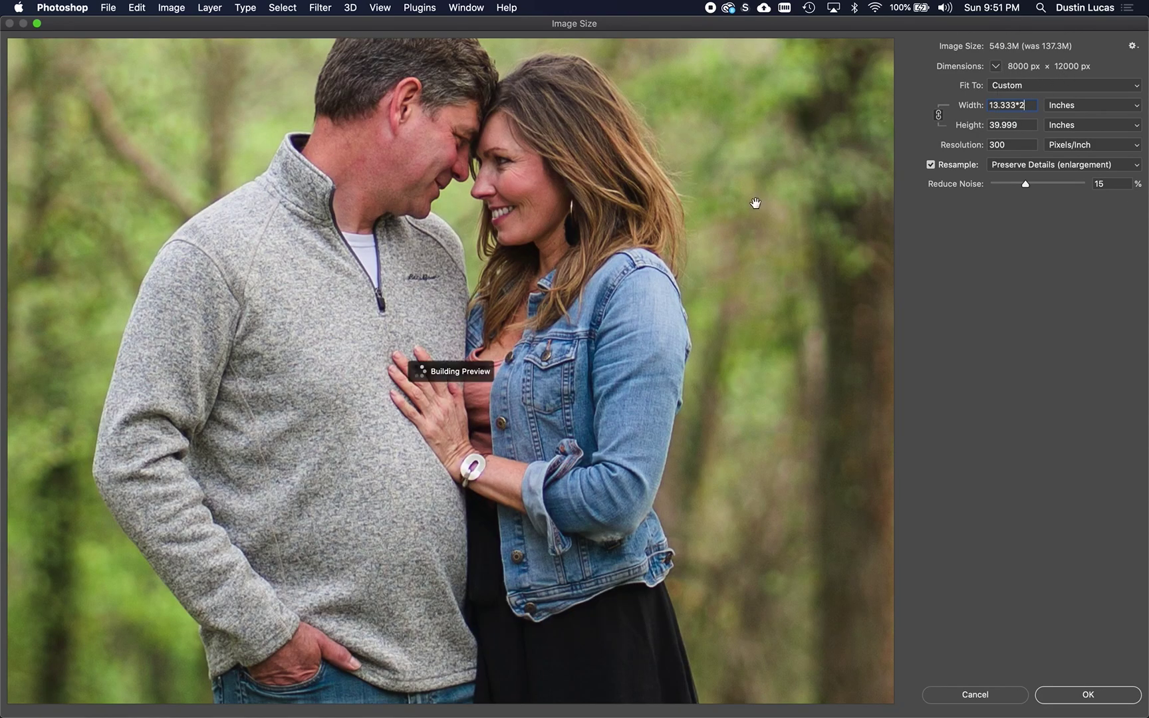
left_click_drag(518, 264, 520, 347)
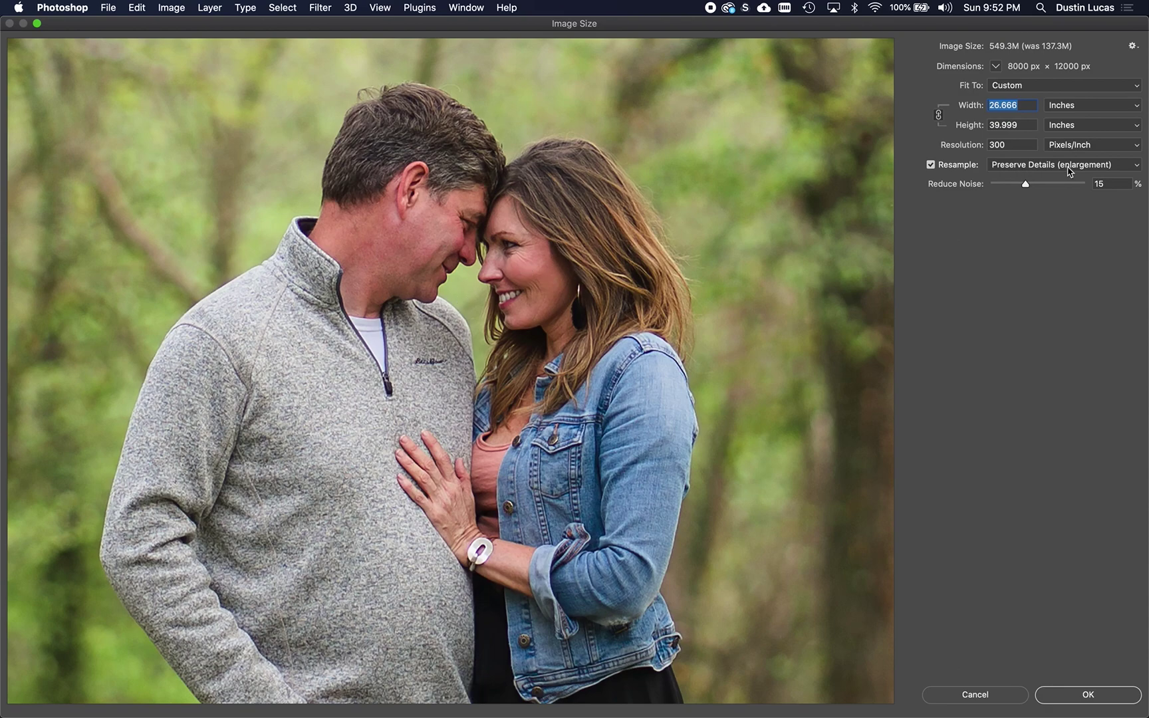
Step: Try Bicubic Smoother (enlargement) and Preserve Details 2.0 as the resampling method
left_click(1033, 167)
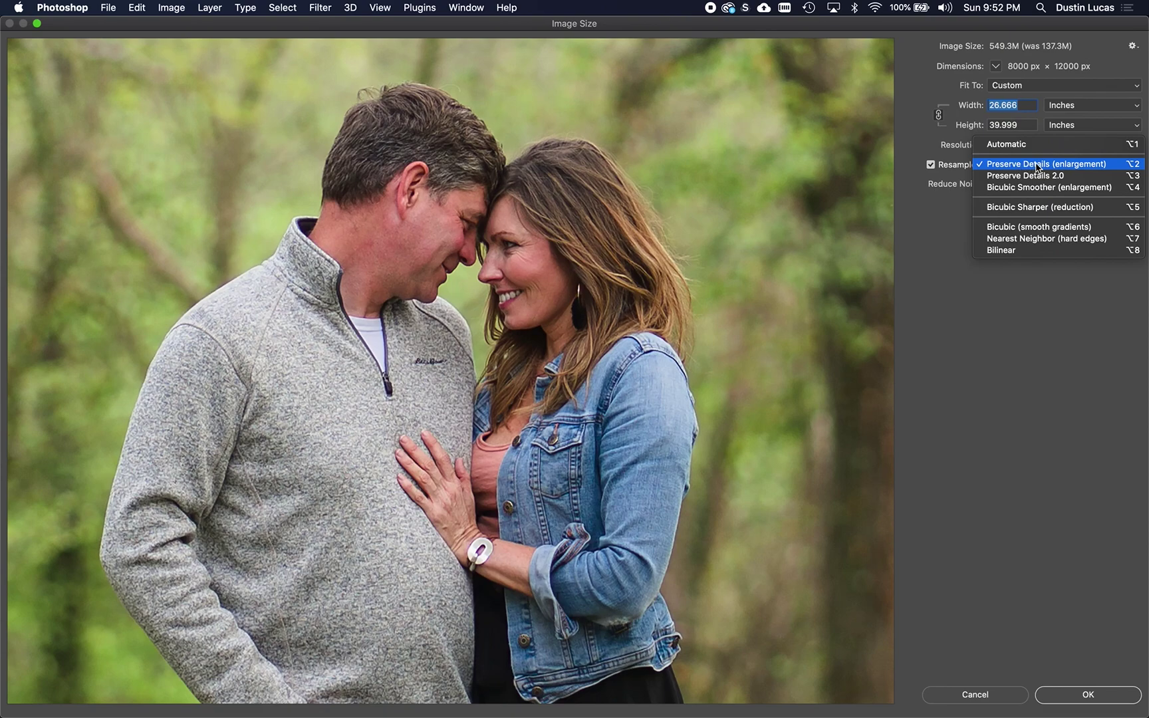
left_click(1028, 187)
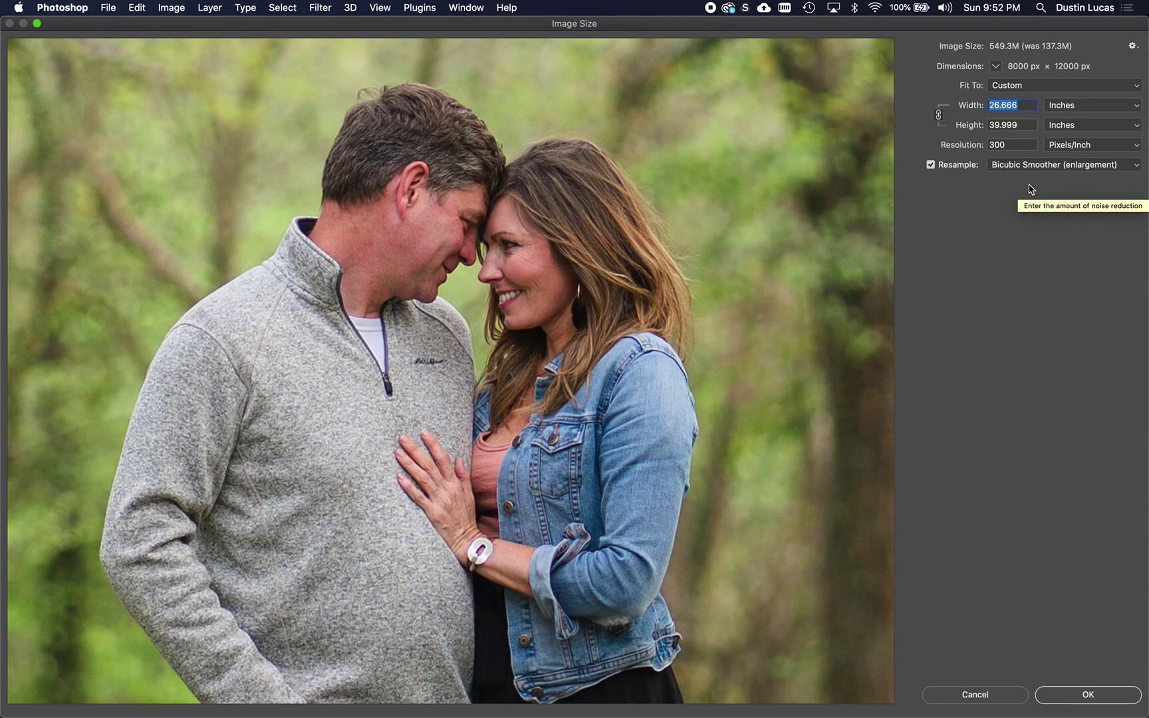
left_click(1035, 166)
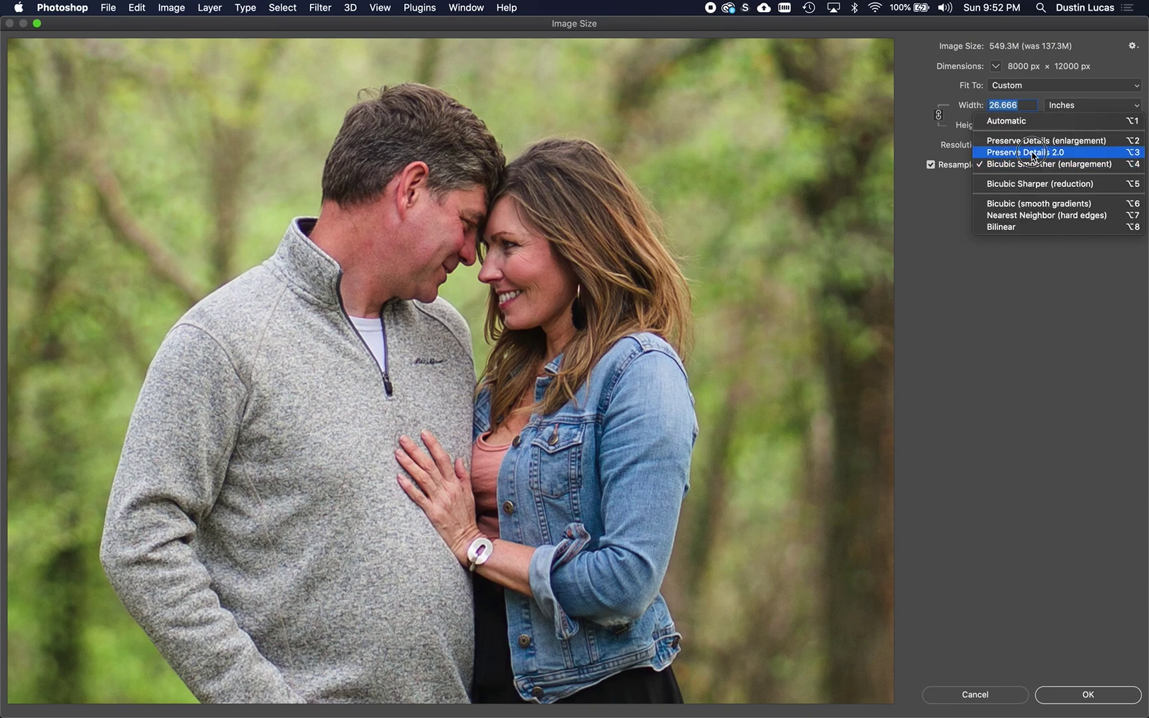
left_click(1034, 154)
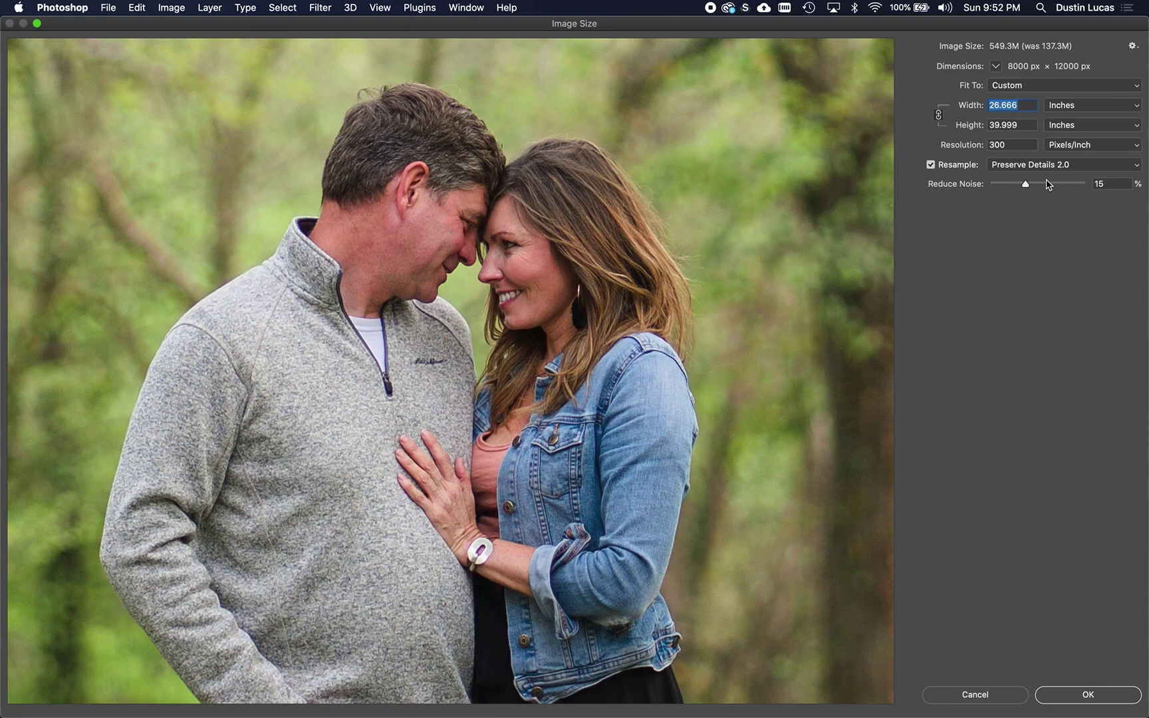
Step: Set resampling to Preserve Details (enlargement), check the couple's faces in the preview, and apply the resize
left_click(1031, 165)
left_click(1028, 155)
left_click(515, 258)
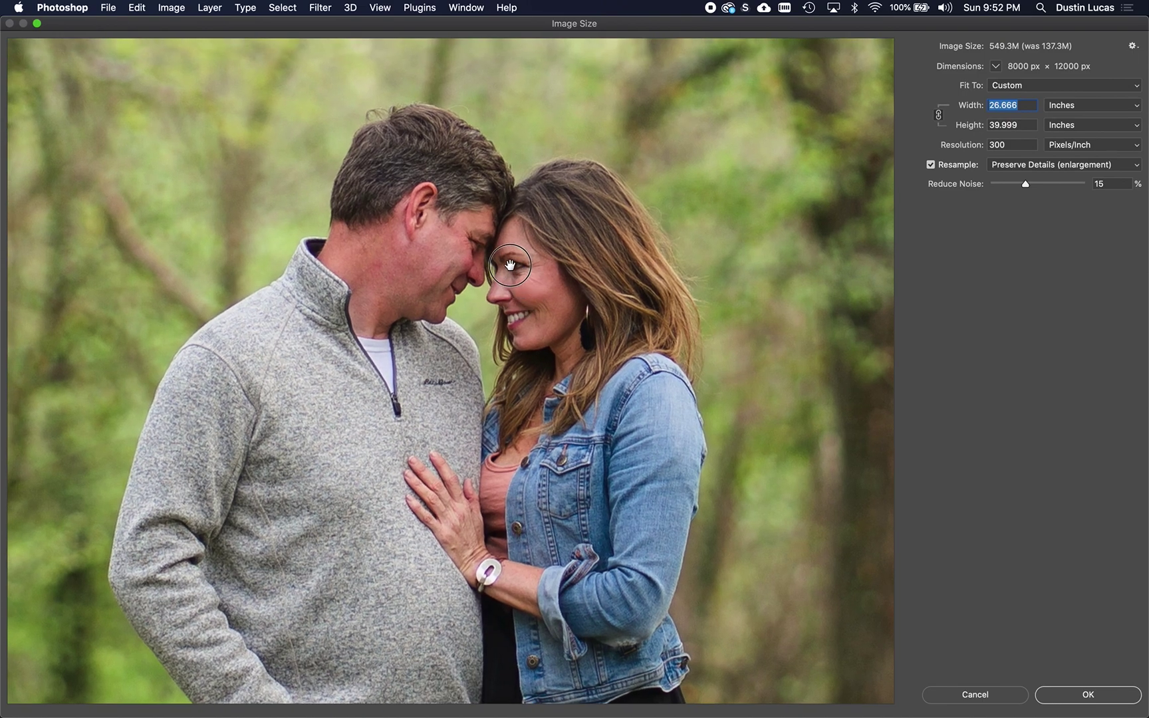
left_click_drag(510, 265, 487, 246)
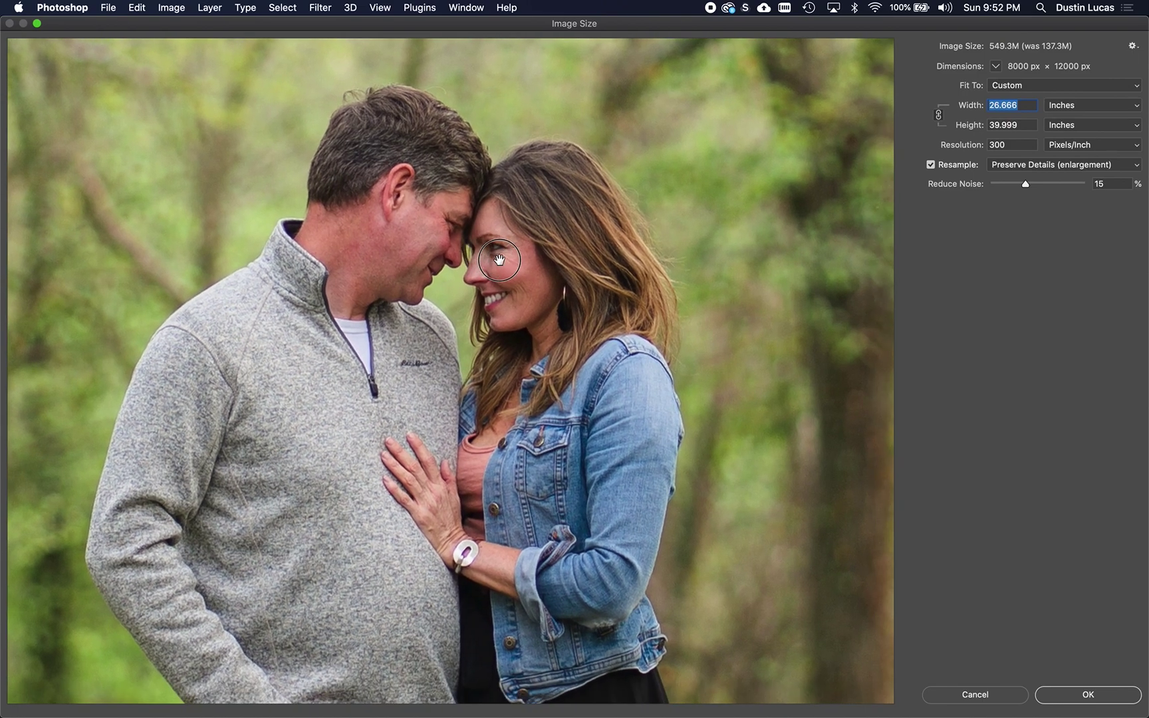
mouse_move(1090, 658)
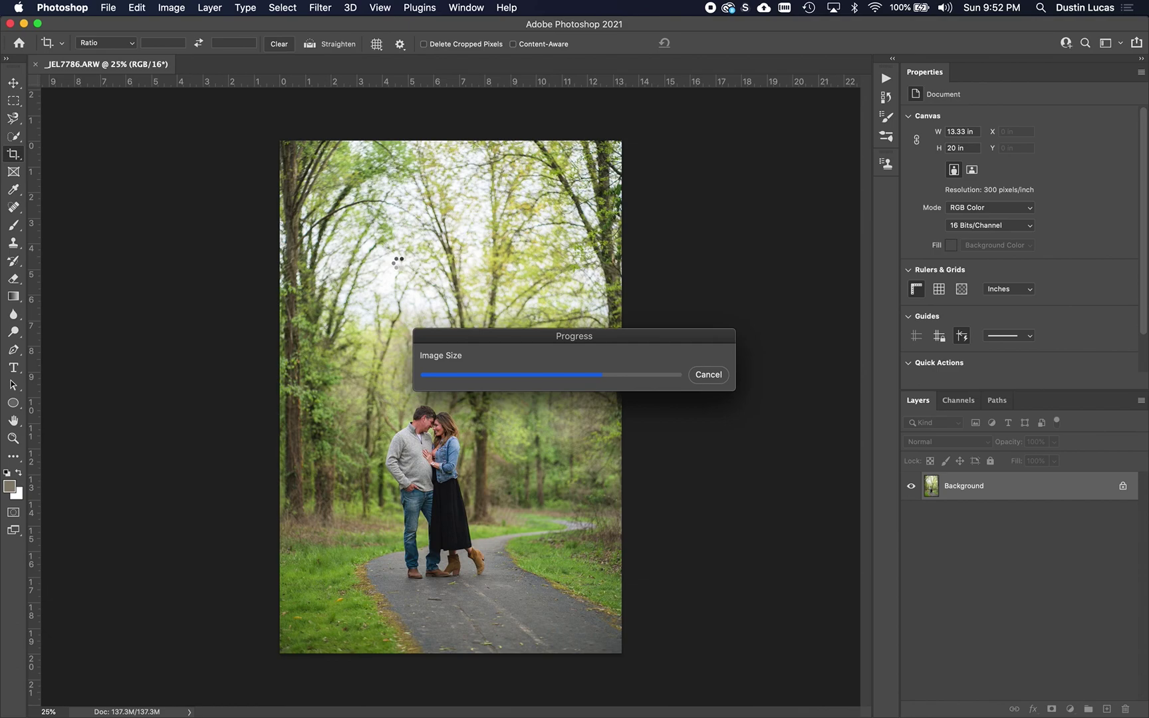
Step: Switch to Lightroom Classic and open _JEL7786-Enhanced-2.dng for editing in Adobe Photoshop 2021
key("super+Tab")
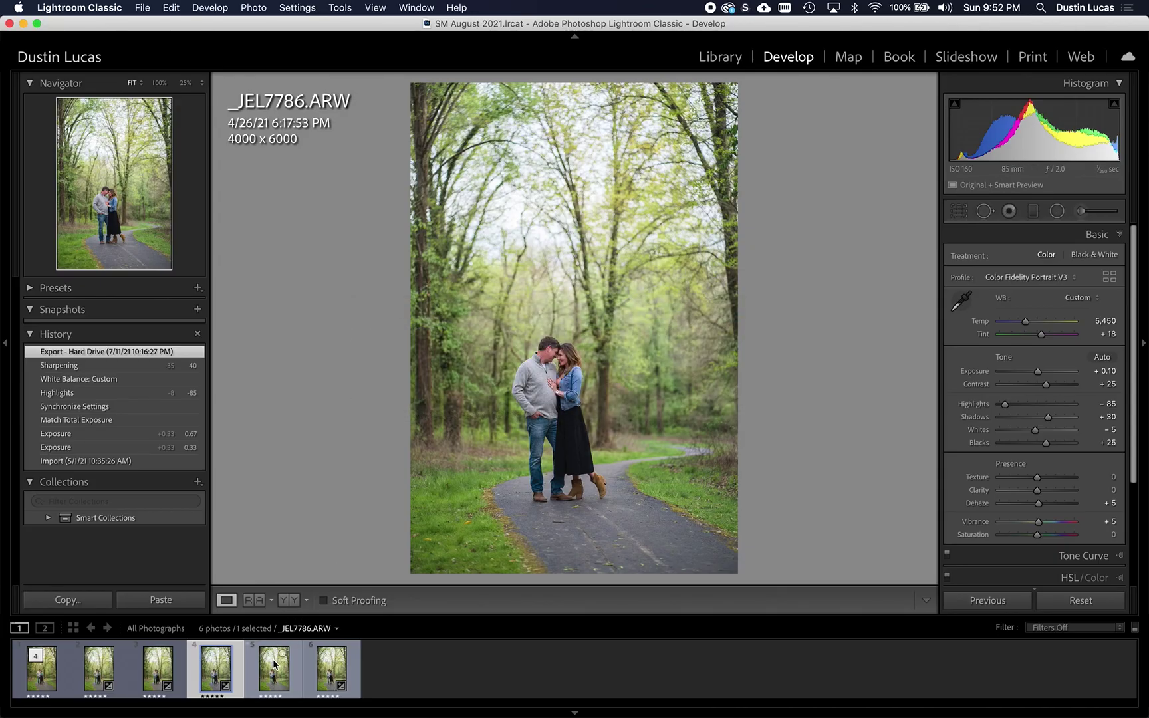
left_click(342, 671)
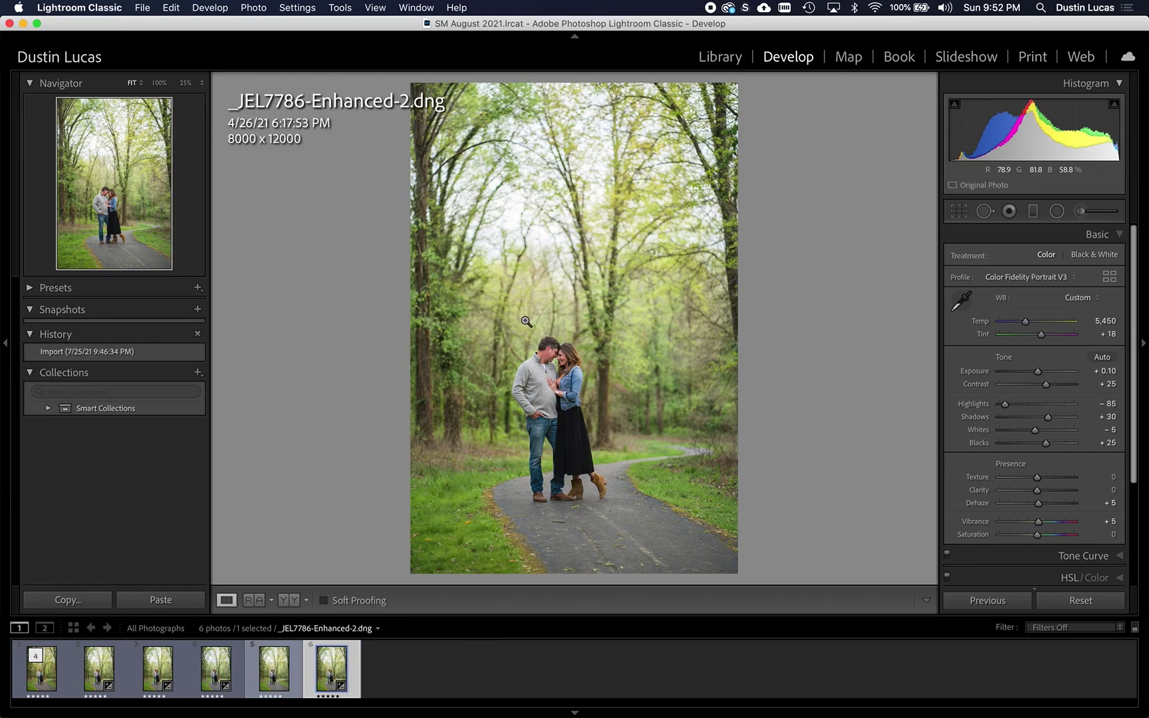
right_click(552, 337)
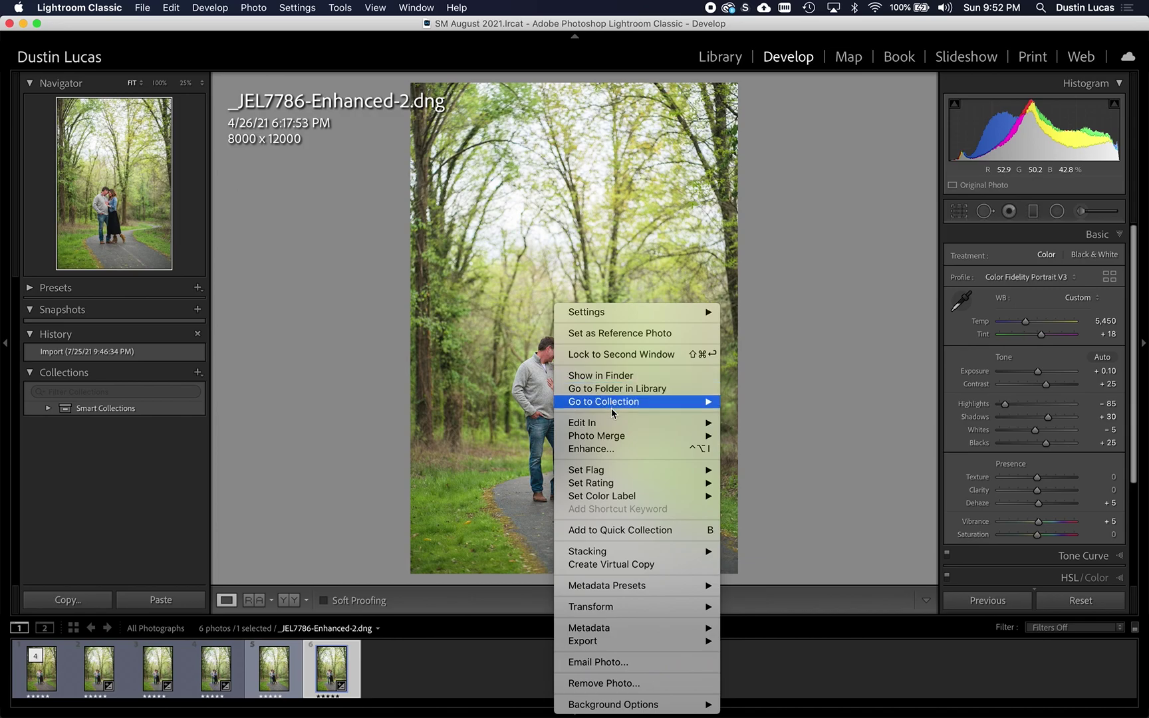
mouse_move(612, 425)
left_click(752, 425)
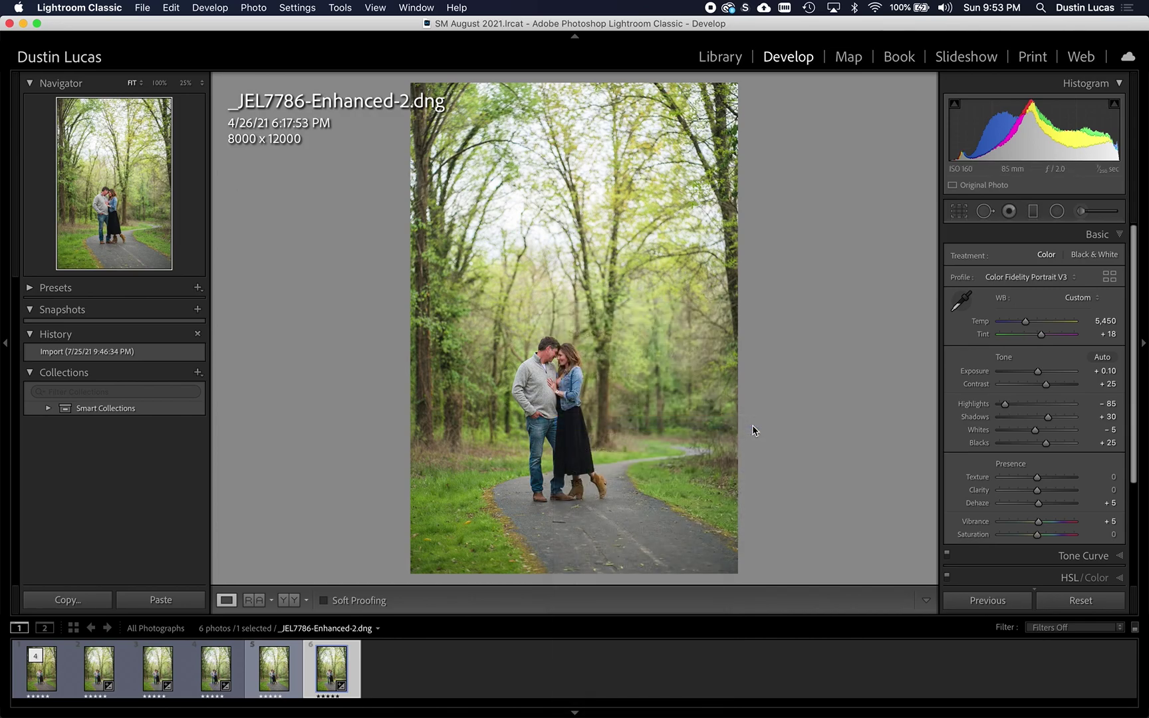
Step: Switch to Photoshop, float _JEL7786-Enhanced-2.dng and _JEL7786.ARW in separate windows, and narrow the _JEL7786.ARW window
key("super+Tab")
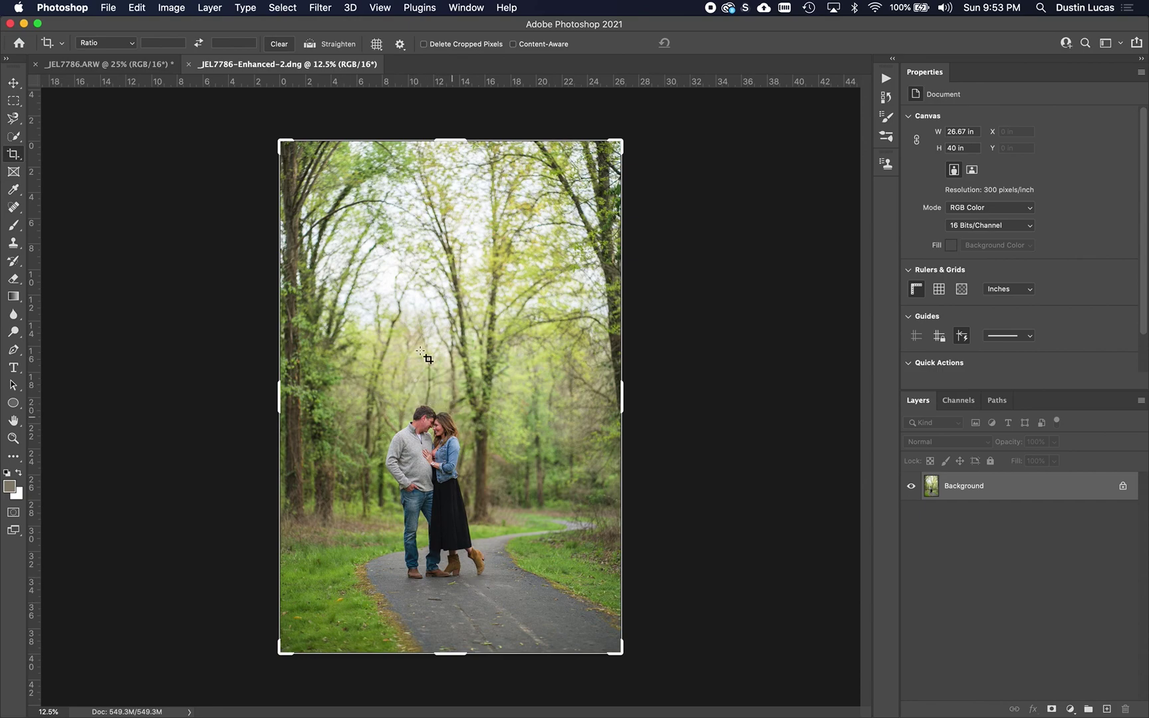
left_click(288, 118)
left_click_drag(287, 118, 582, 76)
left_click_drag(122, 68, 143, 200)
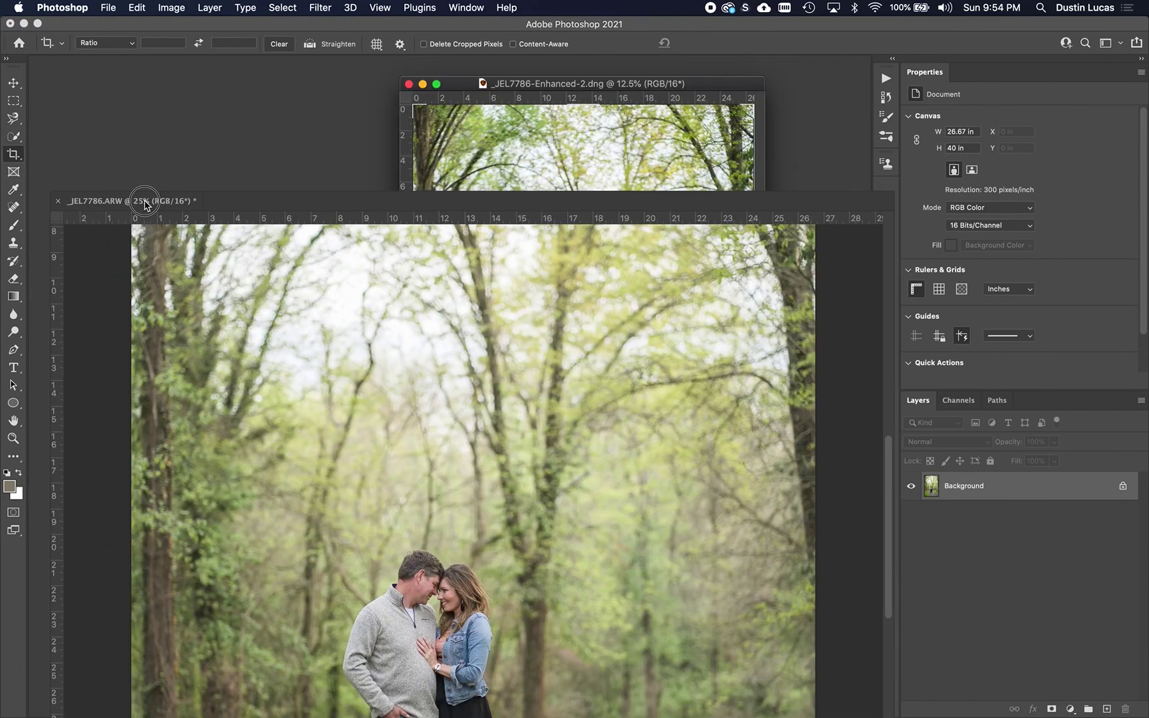
left_click_drag(251, 212, 228, 70)
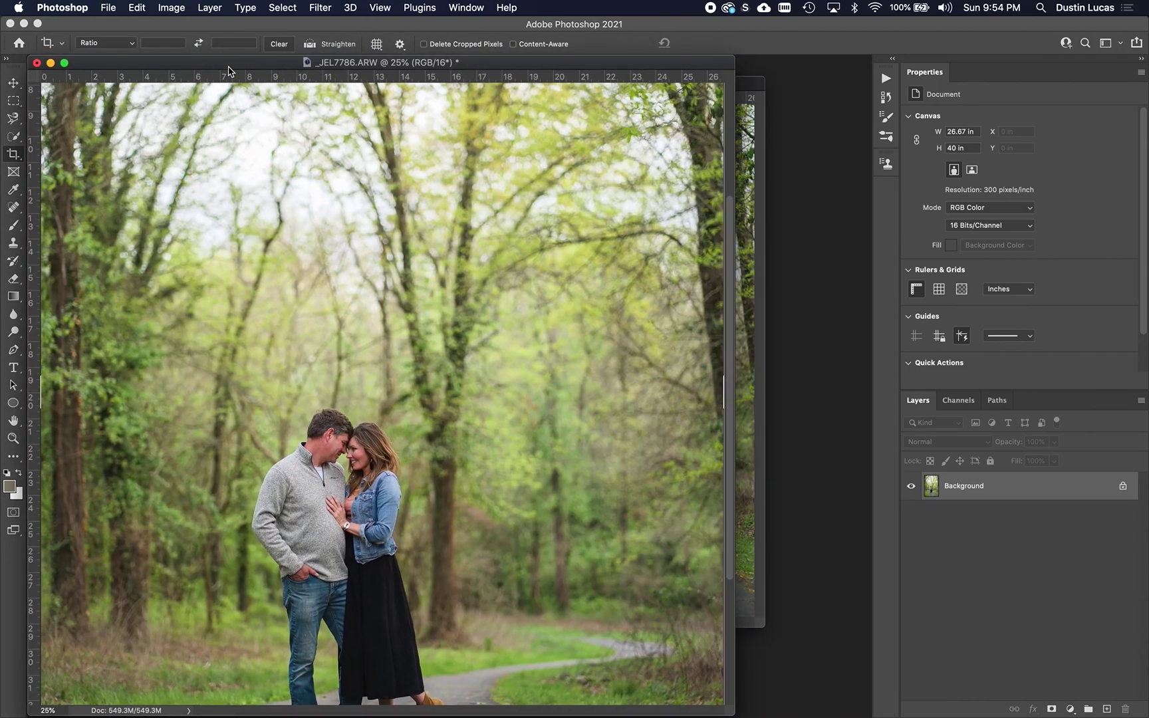
left_click_drag(731, 58, 539, 61)
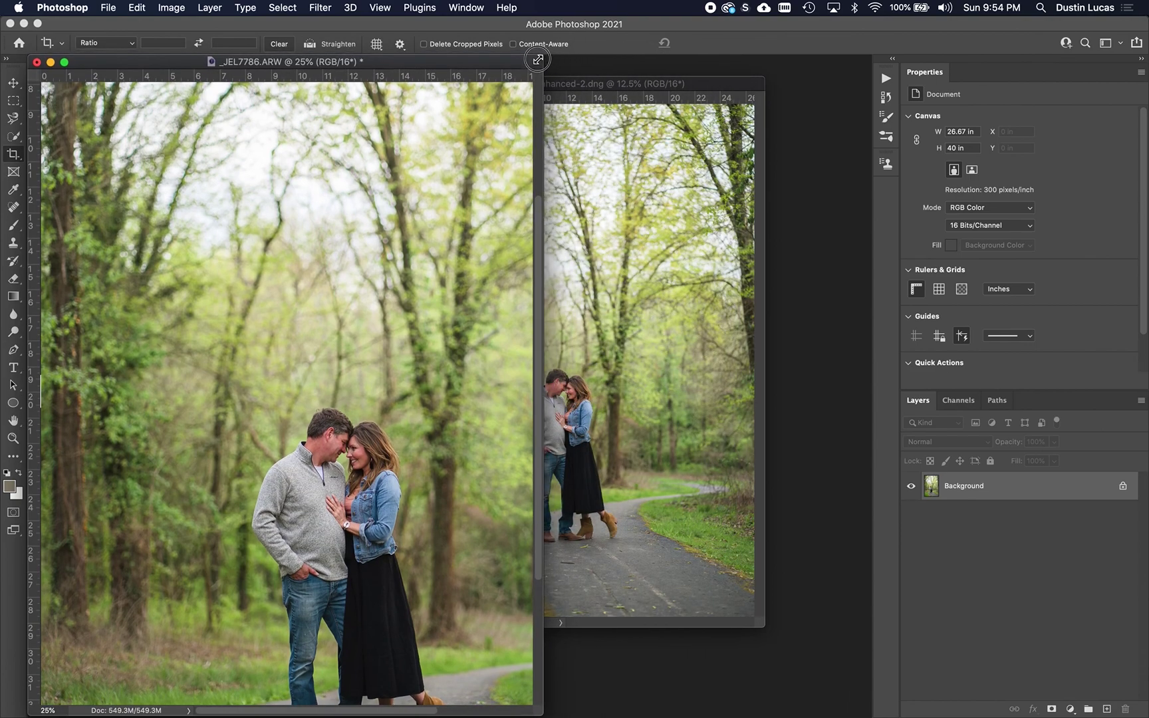
Step: View _JEL7786.ARW at 100% with the couple in frame and narrow its window to about half the workspace
key("super+1")
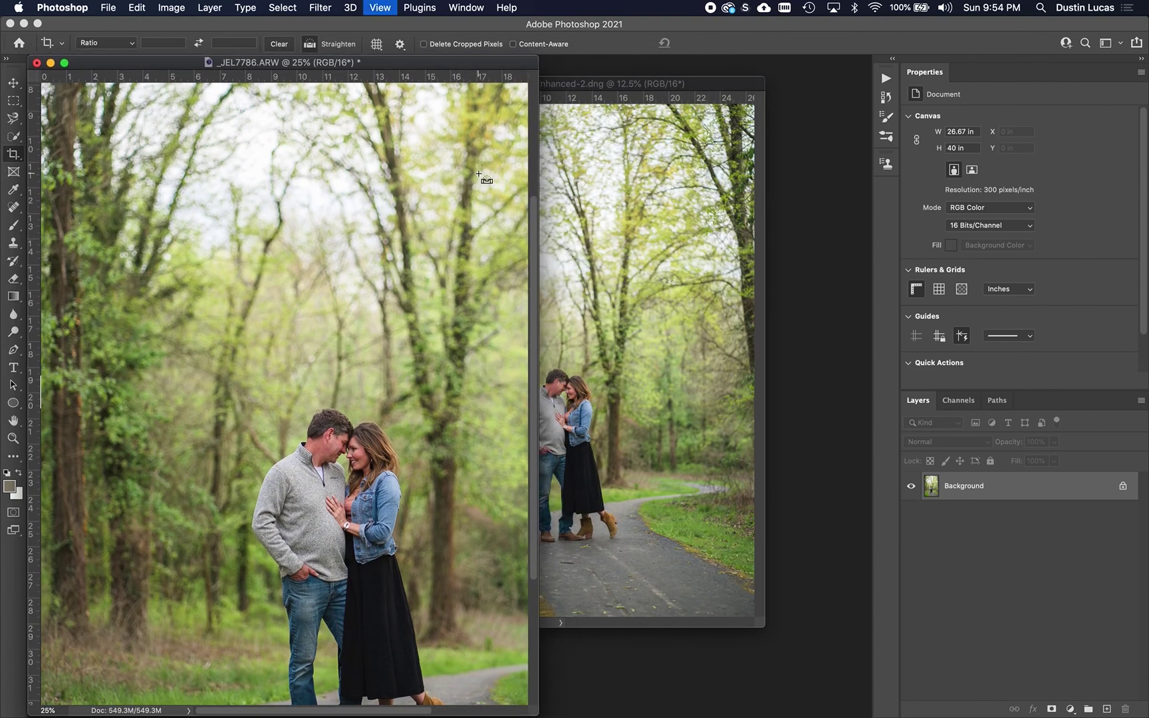
scroll(498, 541, "down", 10)
scroll(497, 541, "right", 8)
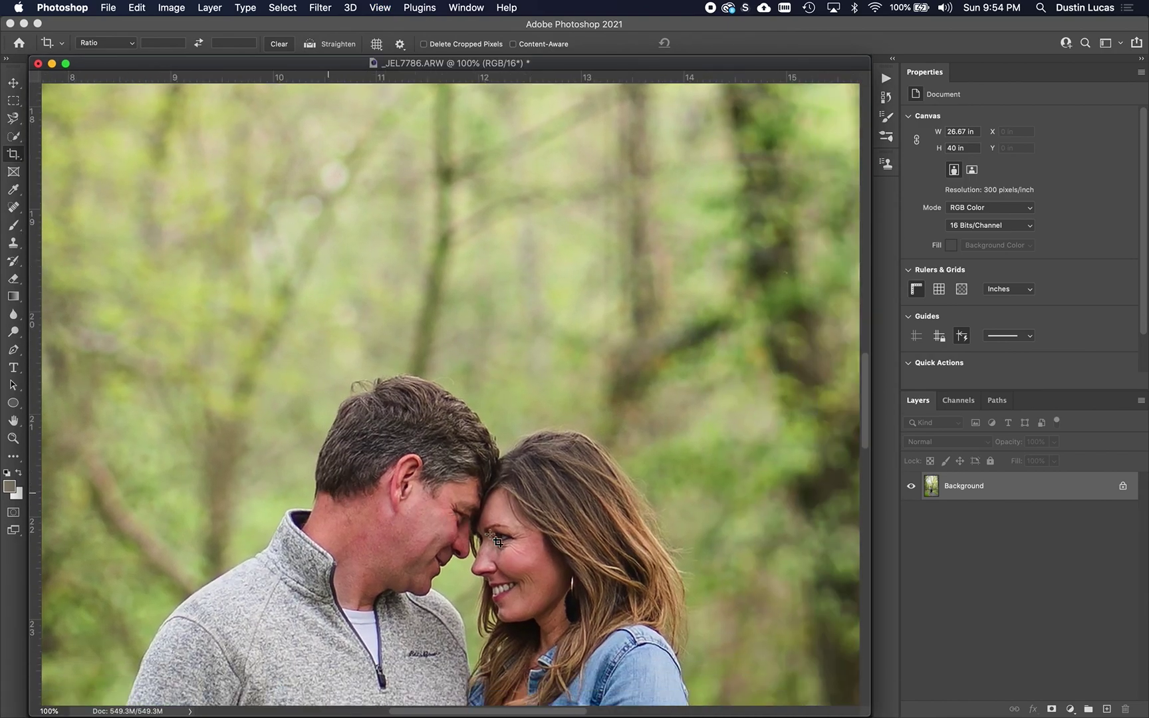
scroll(497, 541, "up", 2)
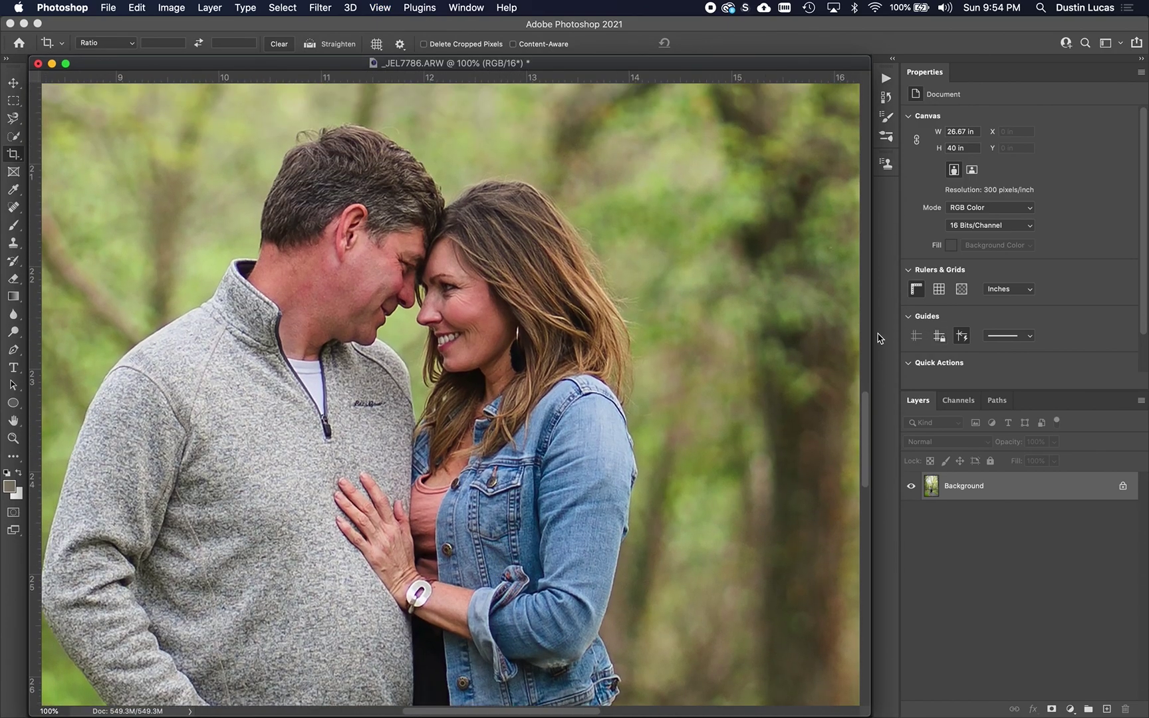
left_click_drag(874, 336, 464, 374)
Step: Float _JEL7786-Enhanced-2.dng in its own window beside _JEL7786.ARW and enlarge that window
left_click_drag(561, 83, 622, 68)
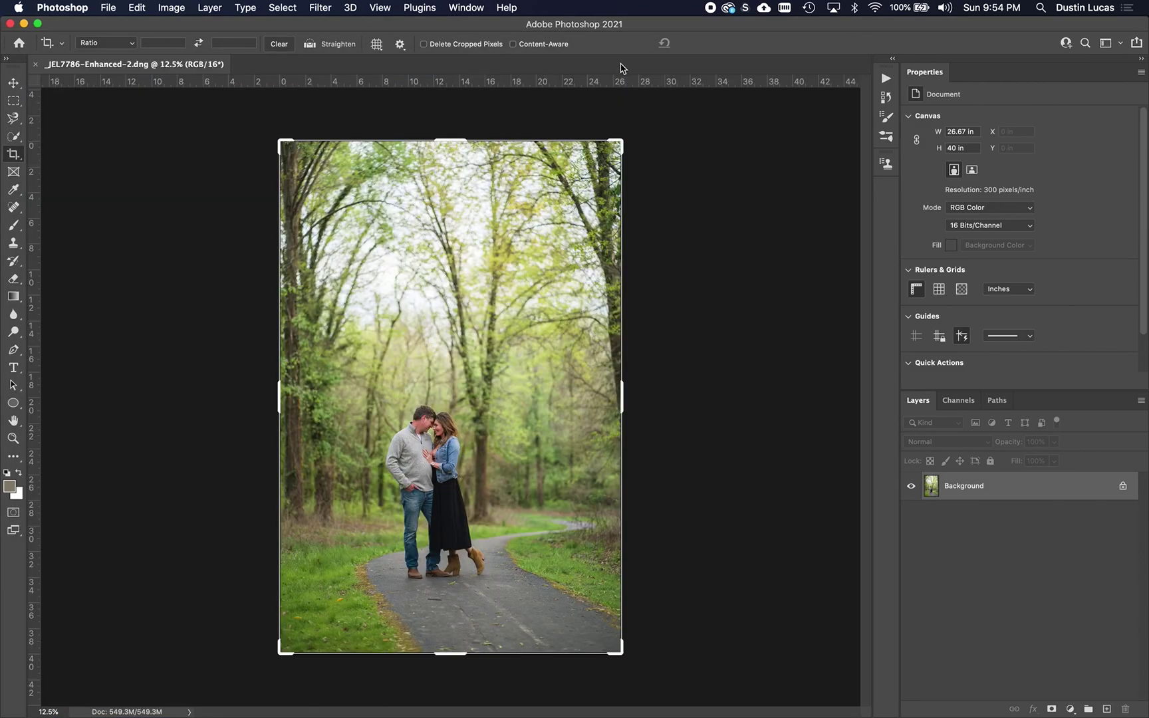
left_click_drag(104, 75, 655, 69)
key("ctrl+Tab")
left_click_drag(631, 78, 629, 75)
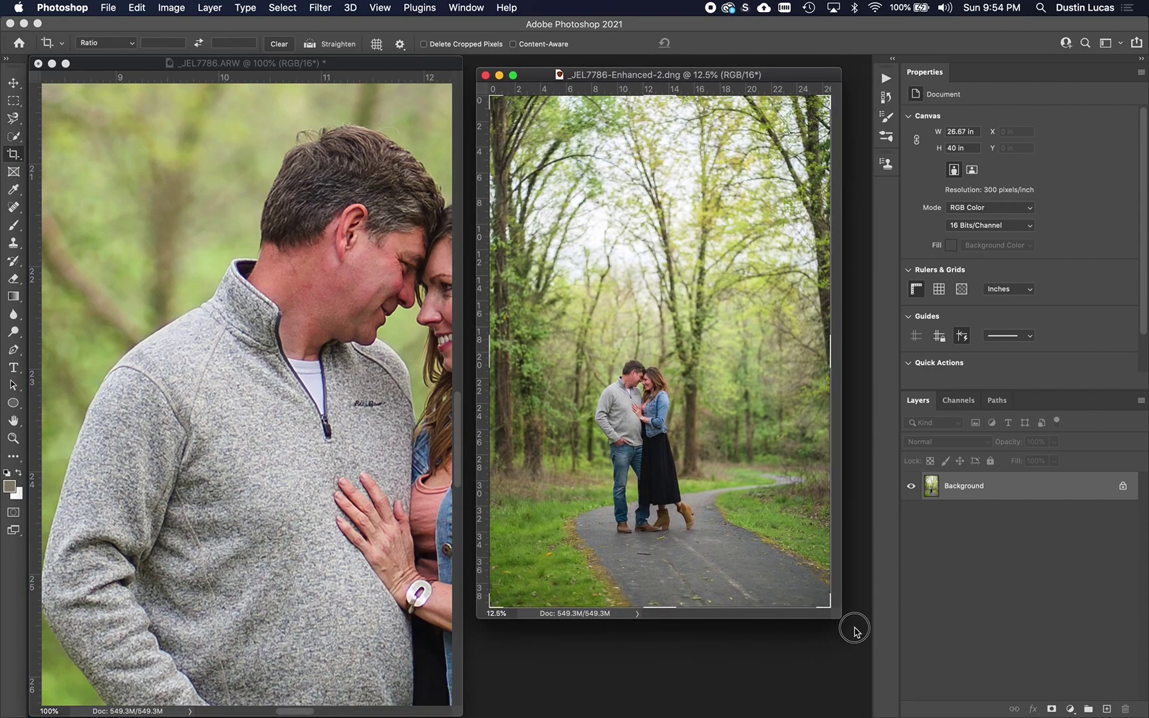
left_click_drag(836, 617, 957, 717)
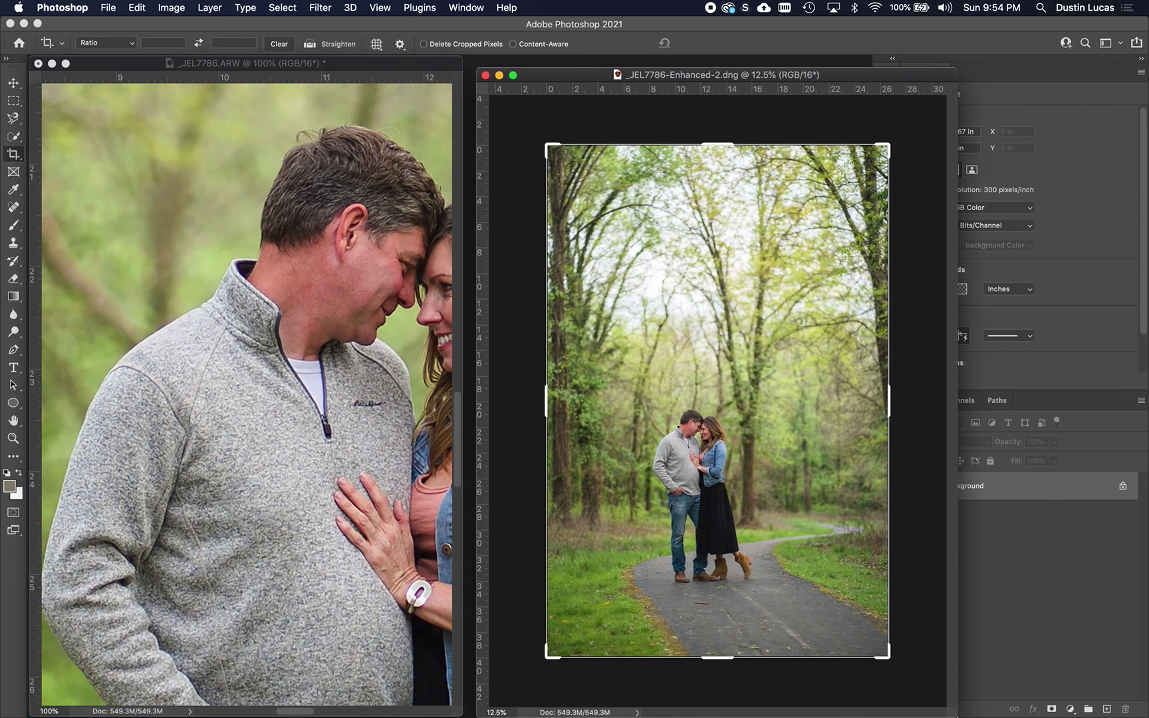
Step: View _JEL7786-Enhanced-2.dng at 100%, fit its window beside _JEL7786.ARW, and bring the couple into frame in both
key("super+1")
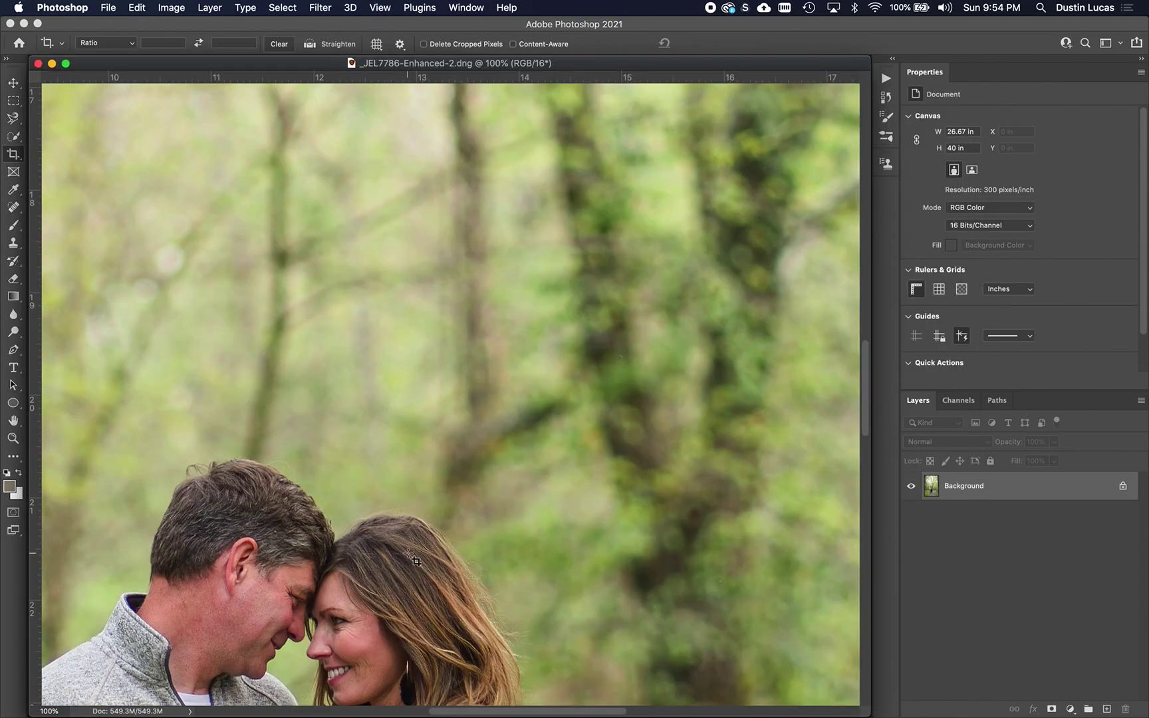
left_click_drag(29, 165, 466, 180)
scroll(631, 431, "down", 8)
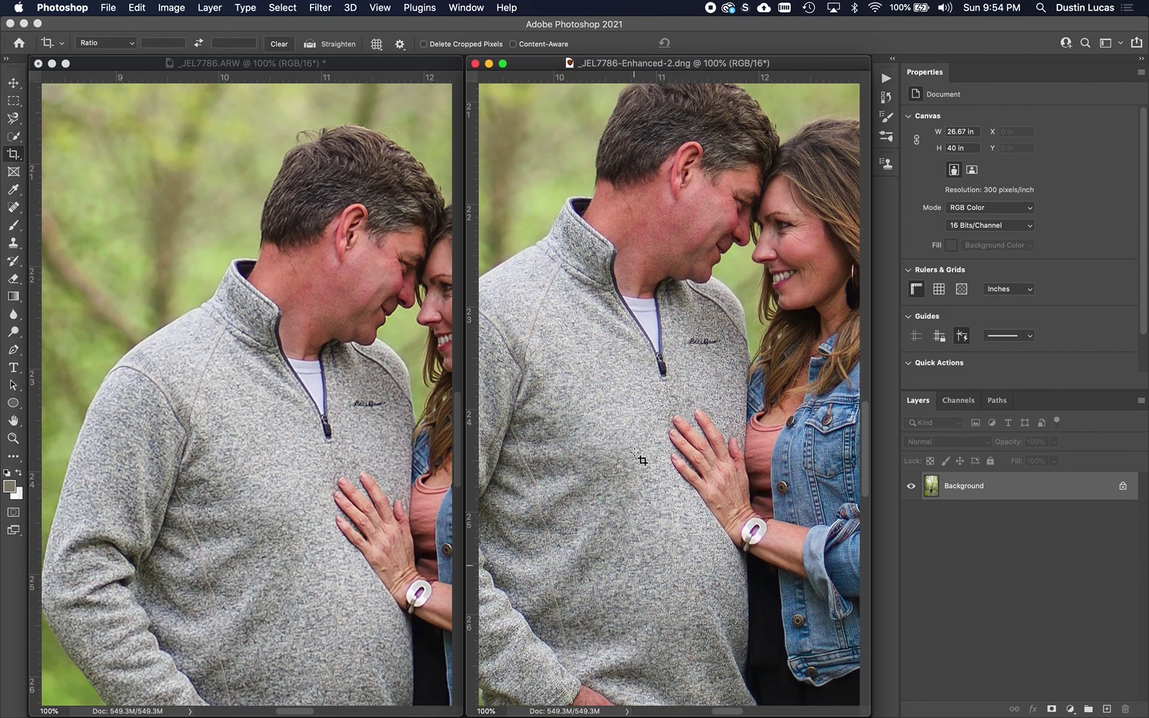
scroll(642, 459, "right", 3)
scroll(414, 337, "left", 1)
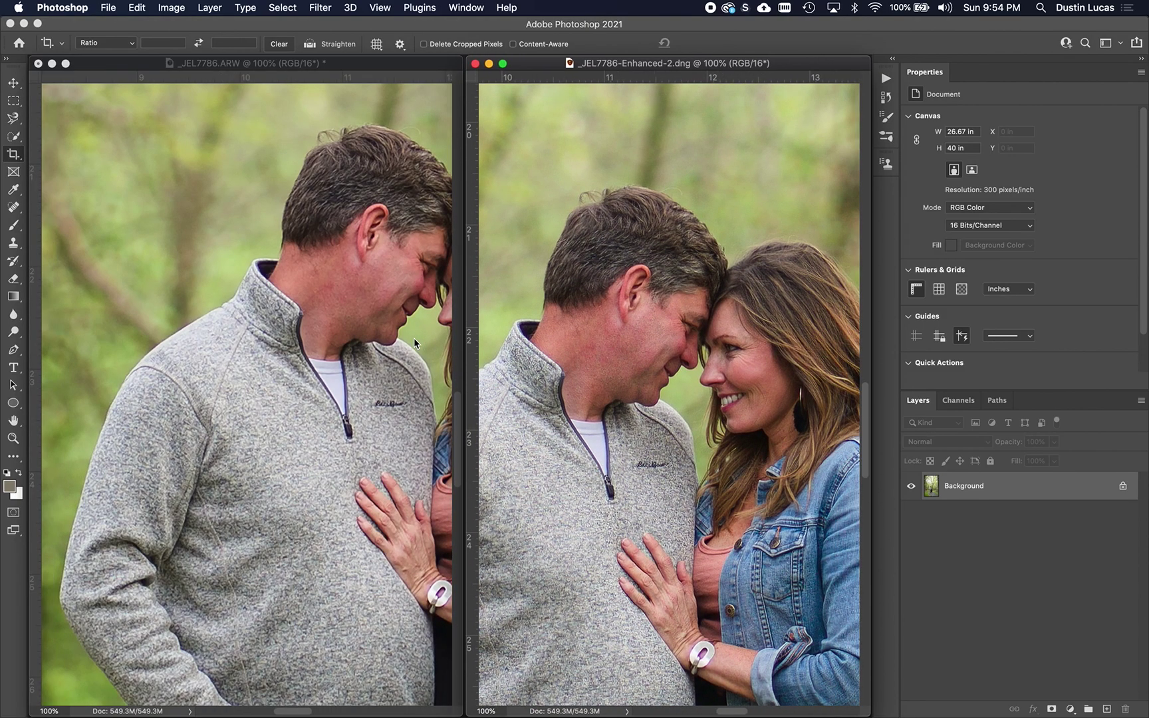
scroll(414, 339, "right", 5)
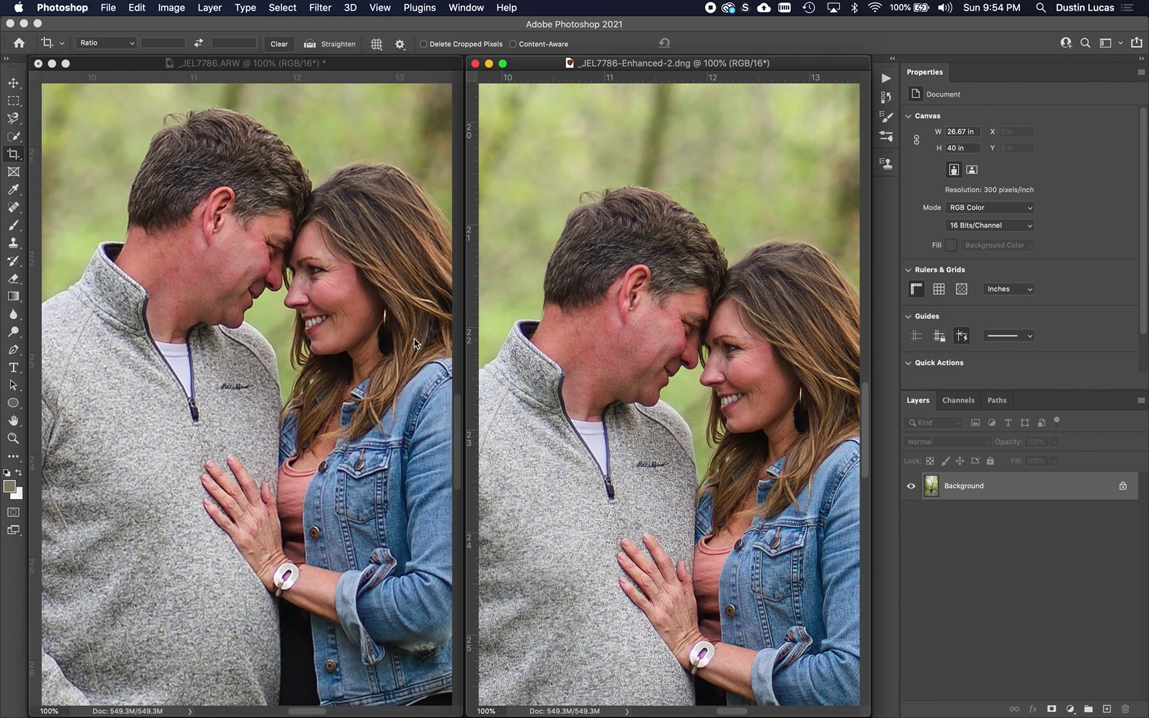
Step: Hide the panels and arrange the _JEL7786.ARW and _JEL7786-Enhanced-2.dng windows side by side across the freed space
key("Tab")
left_click_drag(771, 57, 967, 47)
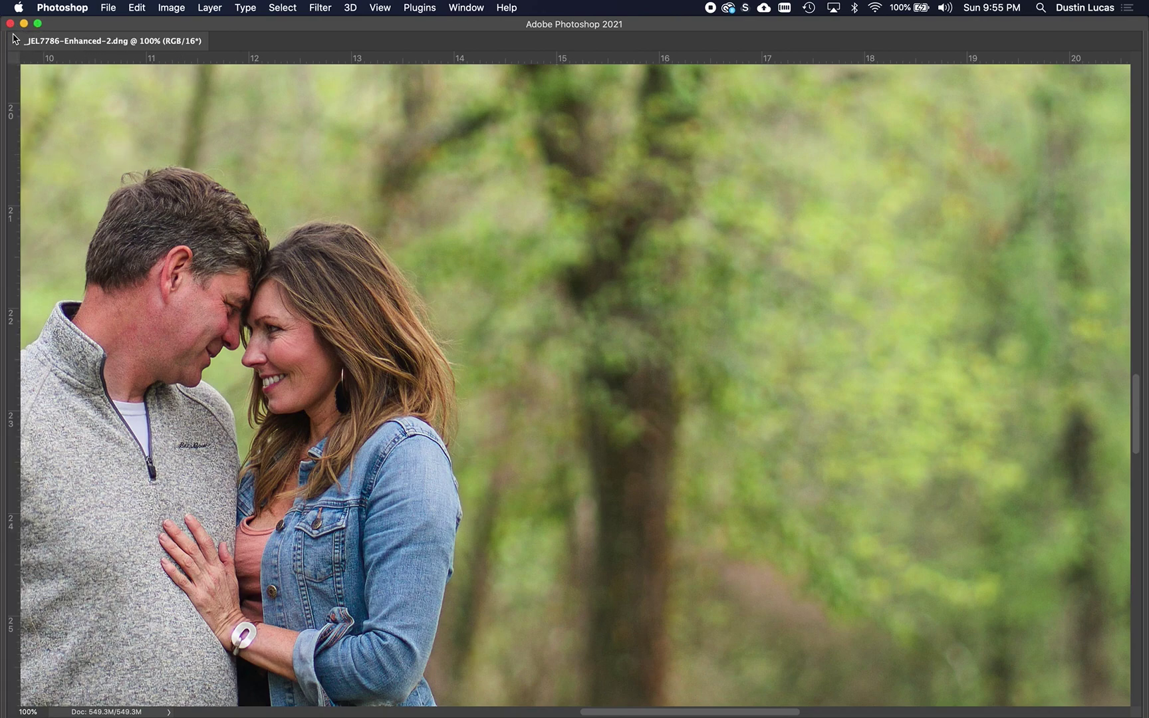
mouse_move(4, 65)
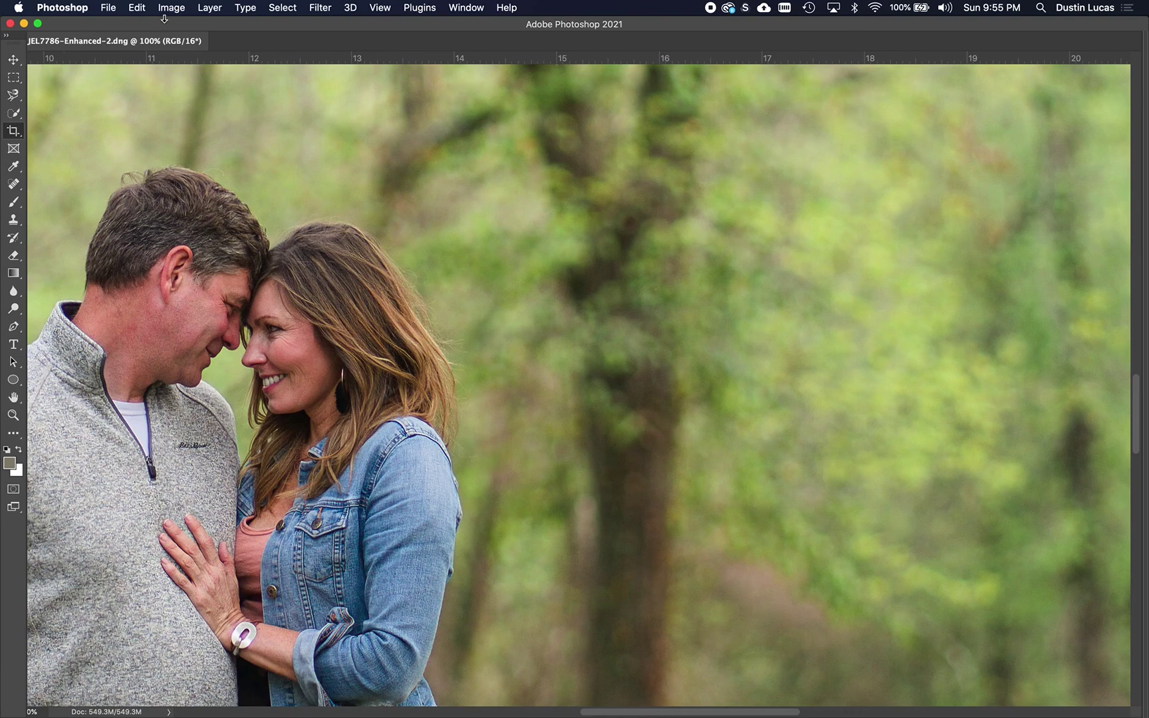
left_click_drag(177, 41, 838, 53)
left_click_drag(733, 47, 793, 43)
left_click_drag(725, 180, 628, 187)
left_click_drag(468, 243, 523, 250)
left_click_drag(416, 61, 466, 45)
left_click_drag(694, 39, 637, 47)
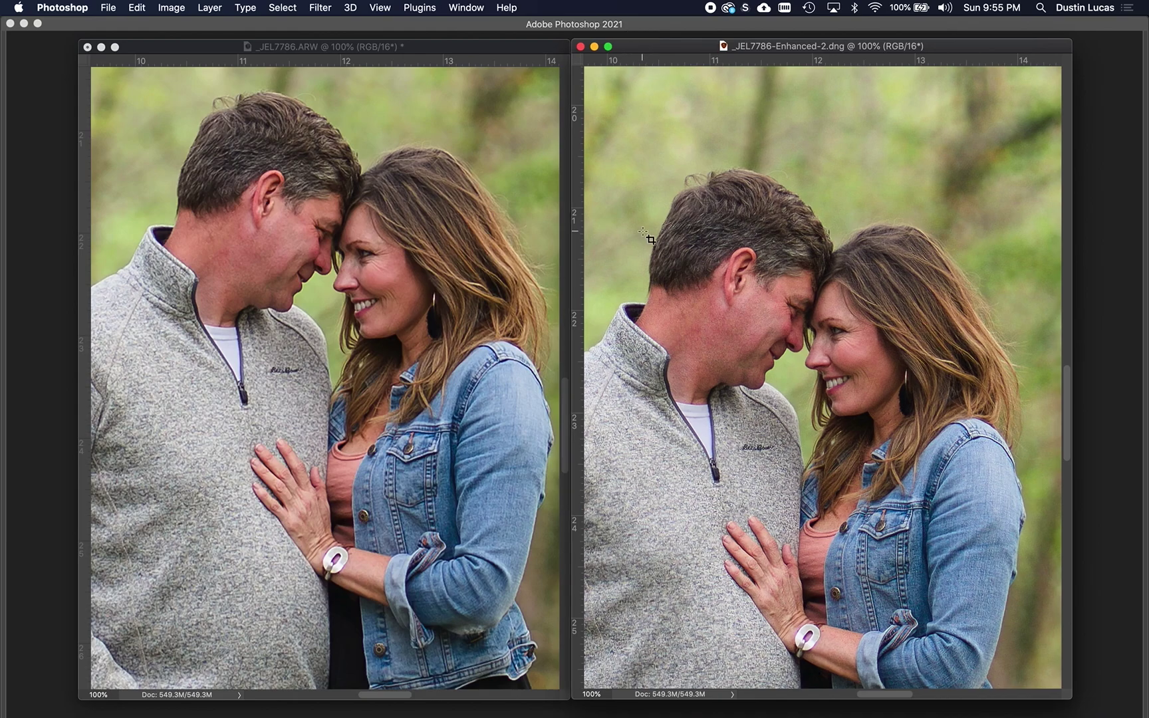
Step: Line up the couple in both windows at 100% and compare the detail in the faces, hair and clothing
scroll(746, 313, "down", 1)
scroll(746, 313, "left", 1)
scroll(746, 313, "down", 1)
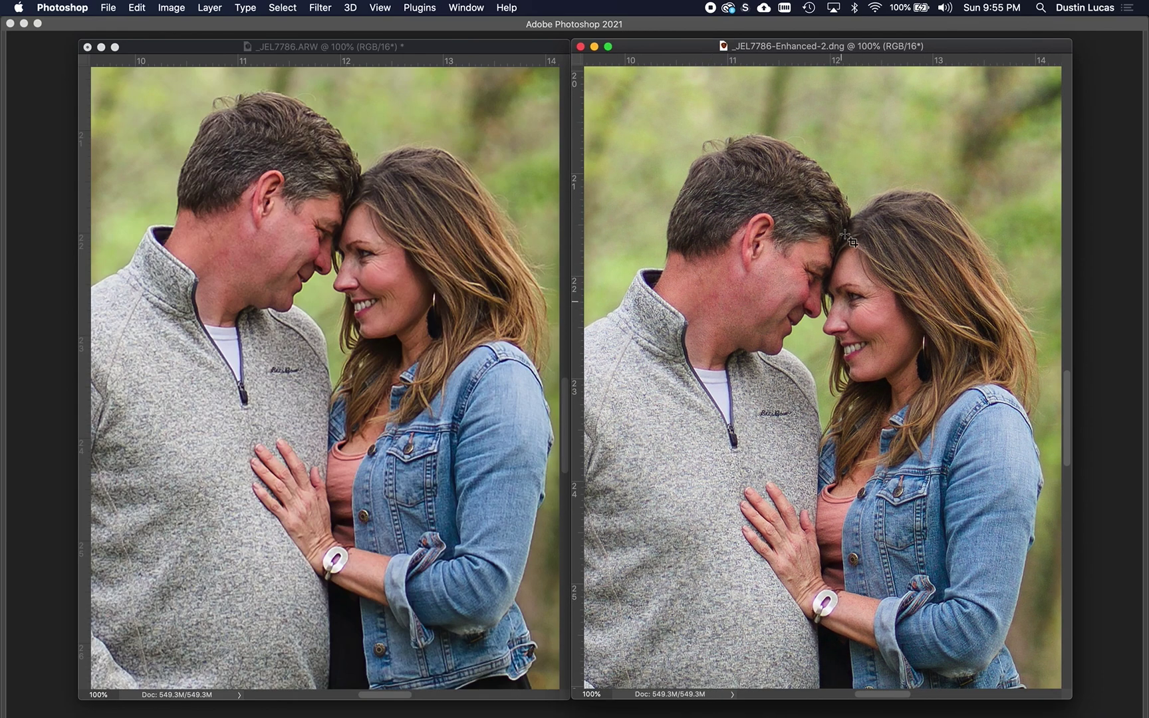
scroll(316, 223, "down", 1)
scroll(317, 223, "up", 2)
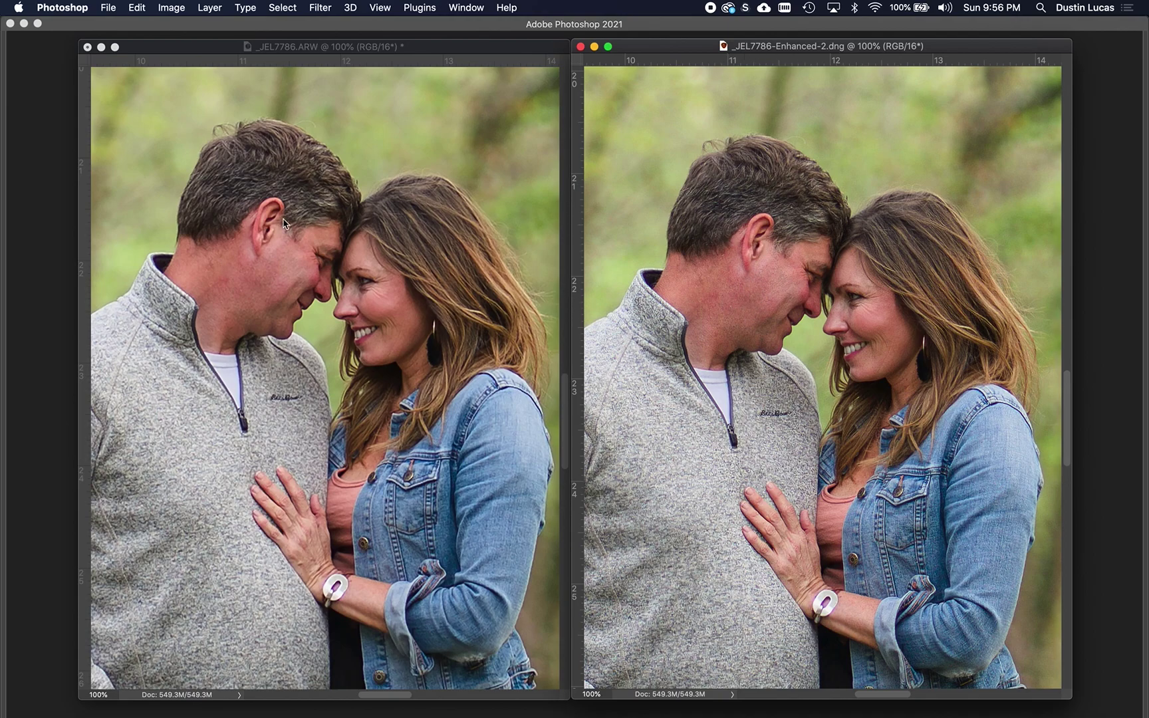
left_click(301, 194)
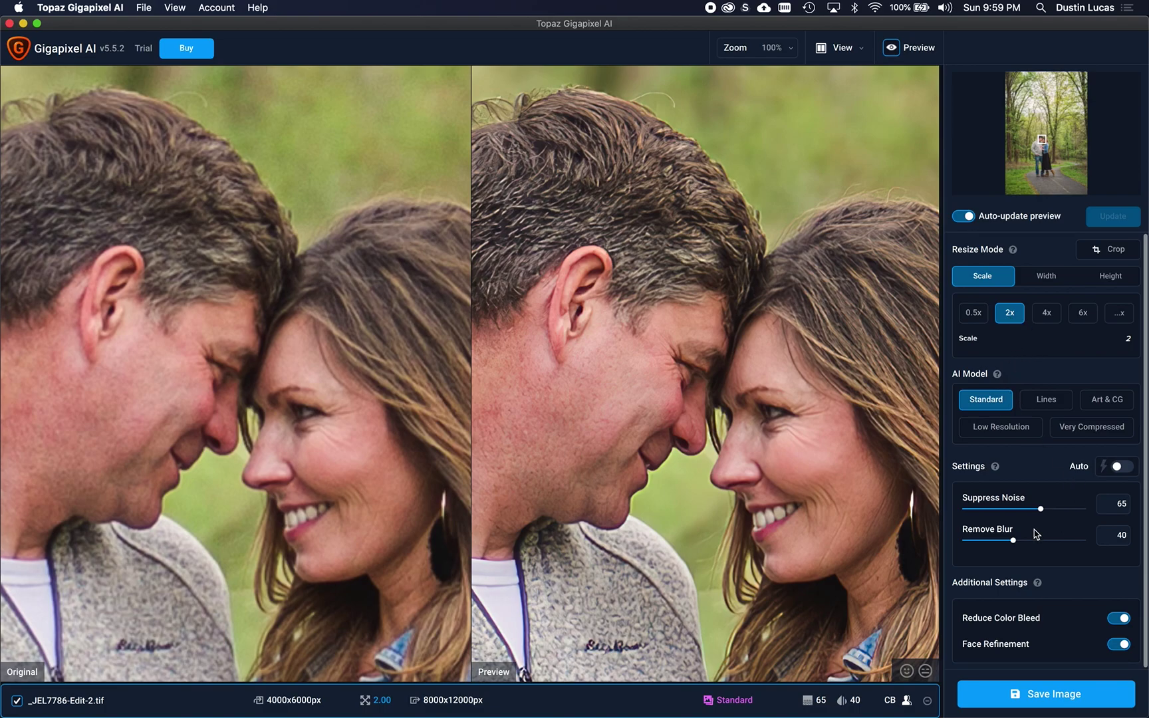
Step: In Topaz Gigapixel AI, turn on automatic settings for _JEL7786-Edit-2.tif and save the 2x image with the trial watermark
left_click(1118, 468)
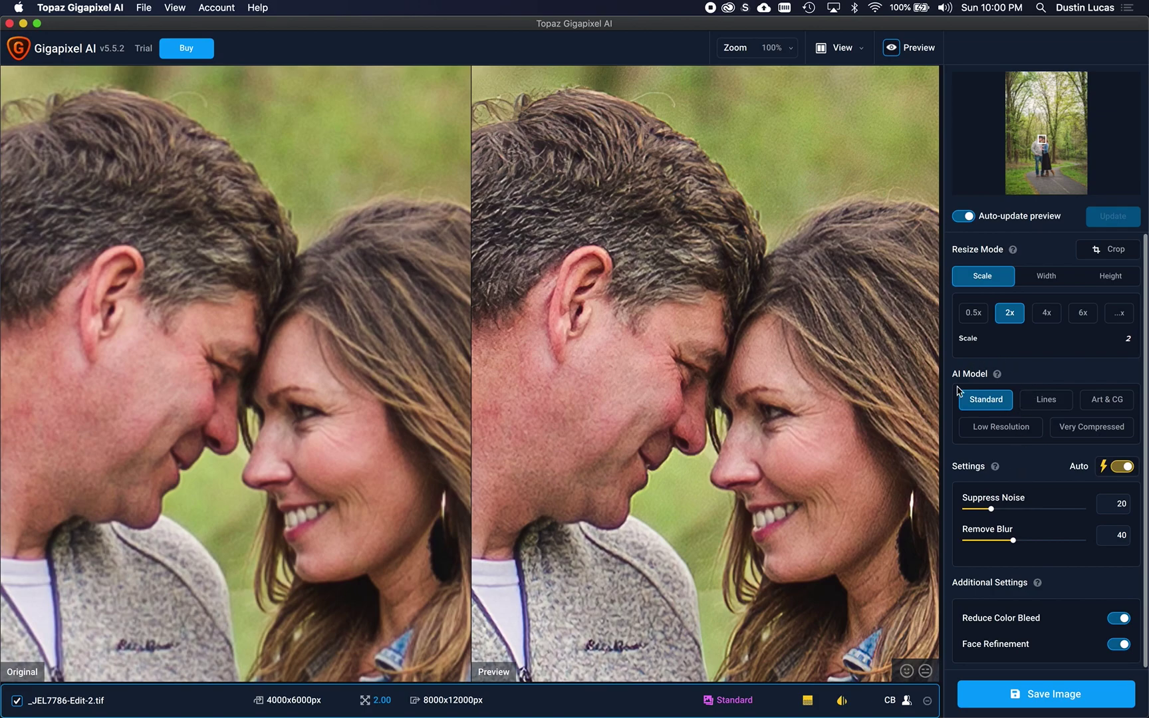
left_click(1041, 696)
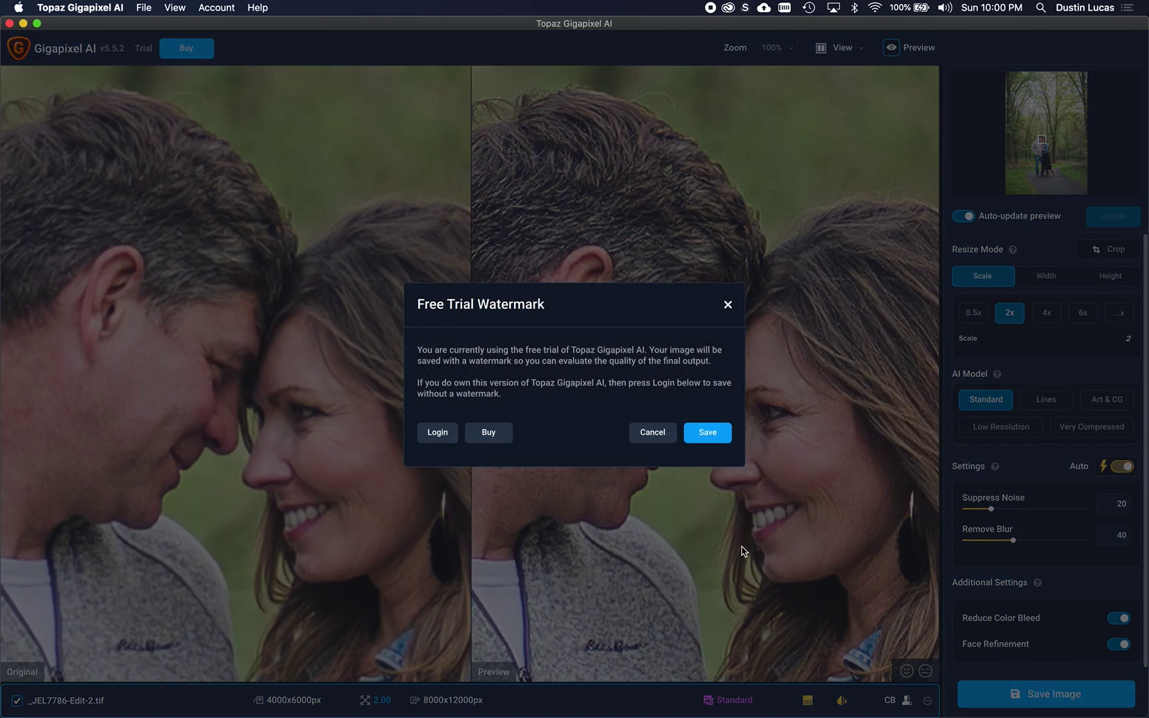
left_click(709, 435)
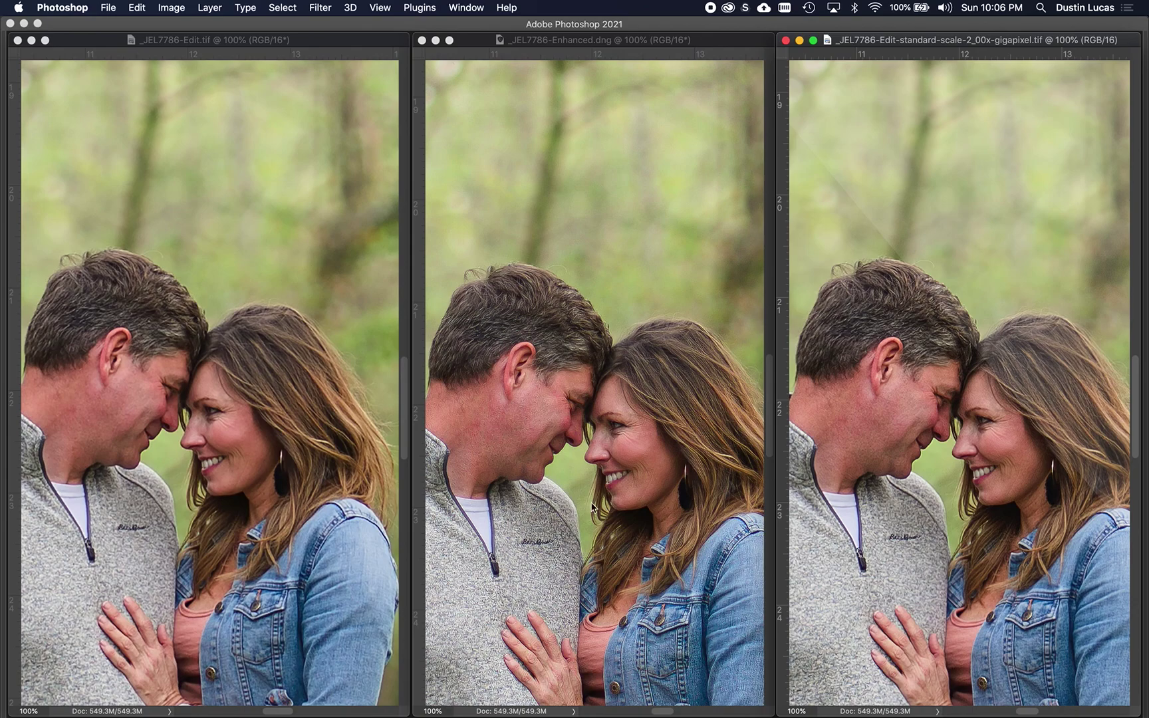
Step: In Photoshop, line up the couple in the _JEL7786-Edit.tif, _JEL7786-Enhanced.dng and Gigapixel windows and compare the three upscales
left_click(339, 40)
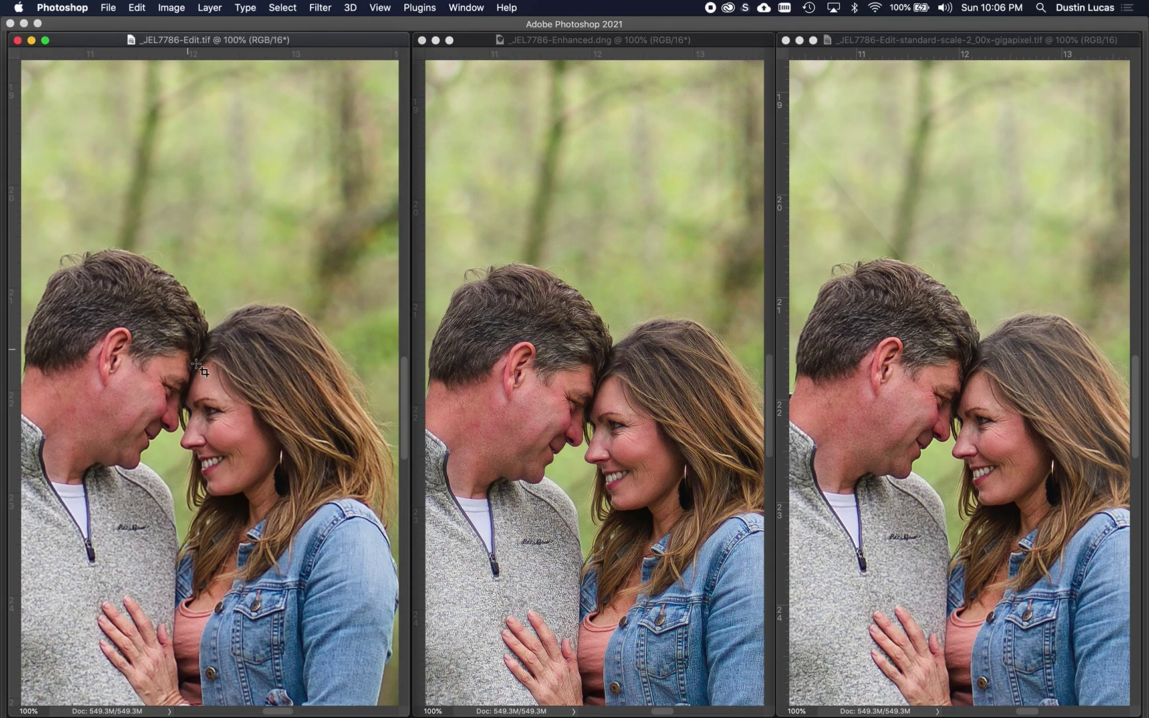
scroll(199, 404, "left", 2)
scroll(199, 405, "down", 2)
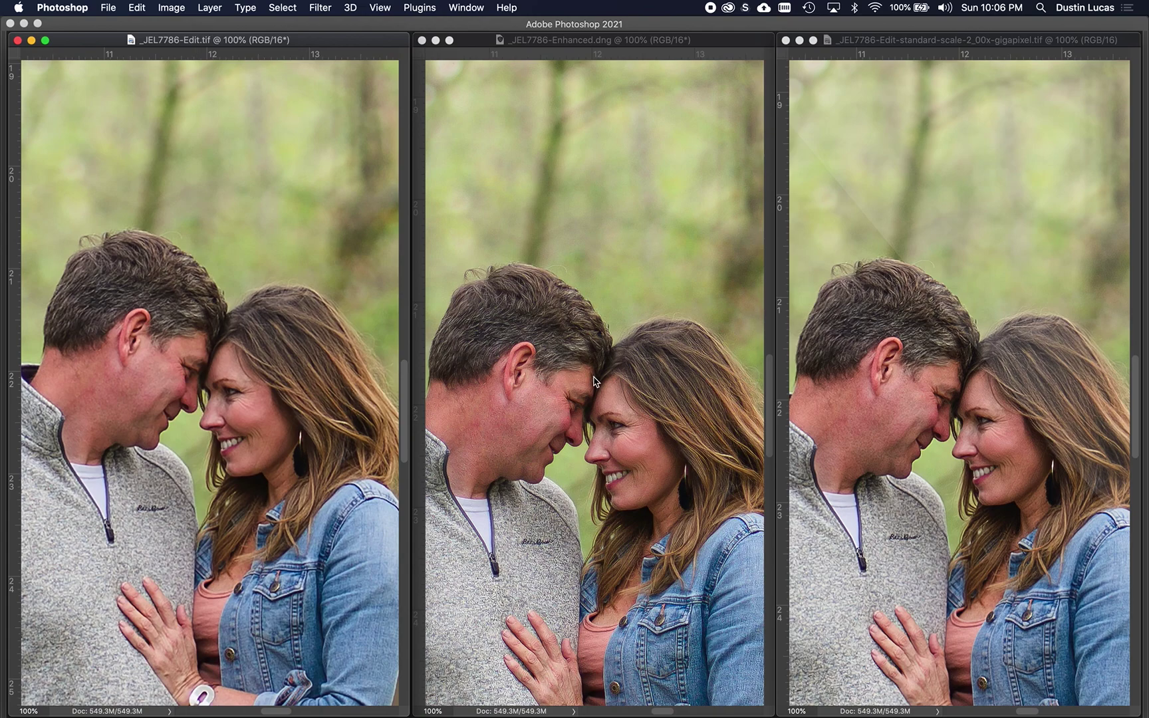
scroll(591, 383, "down", 2)
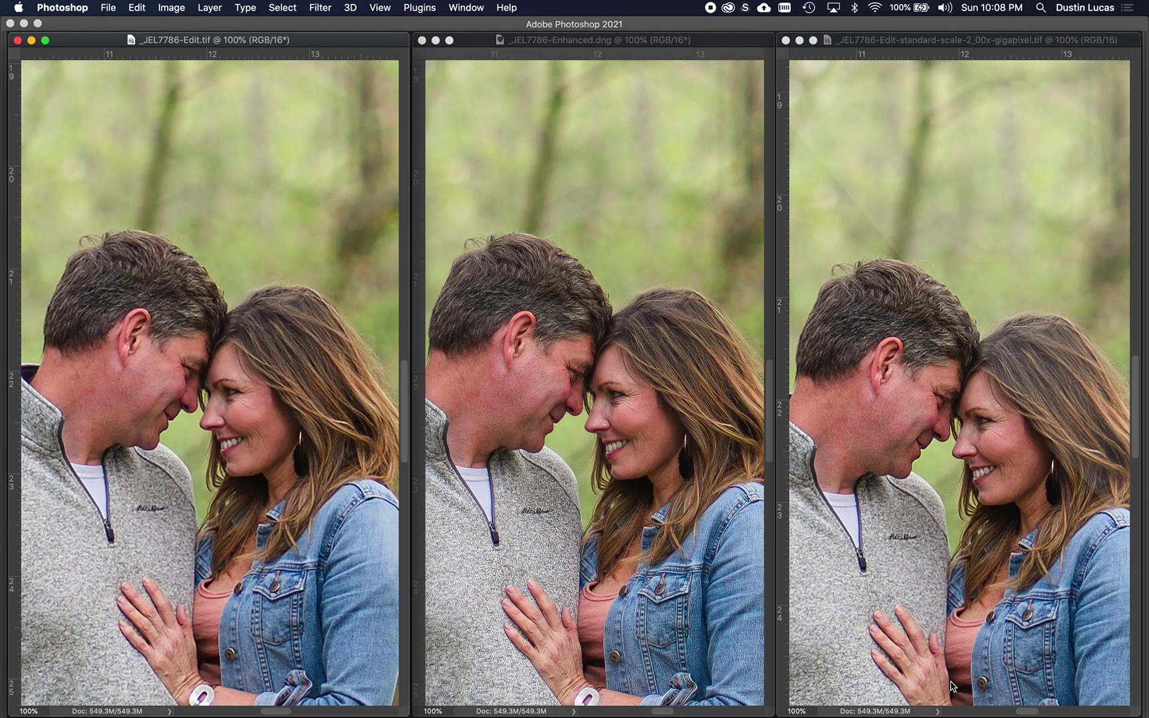
scroll(913, 682, "down", 2)
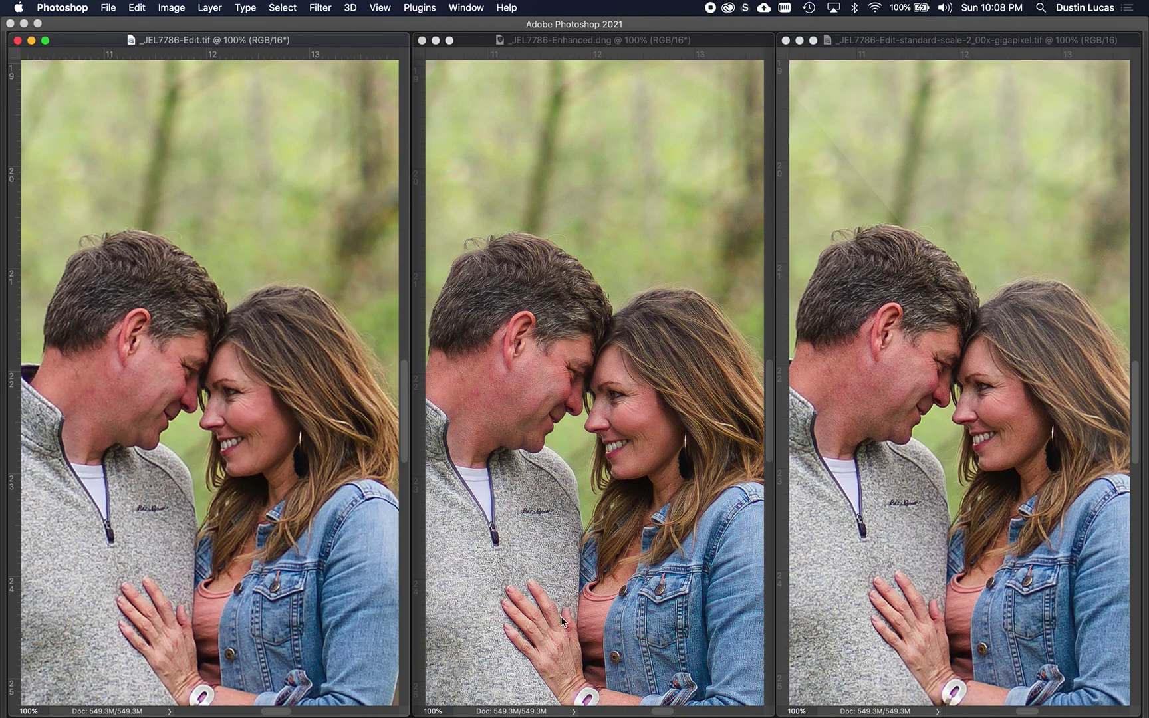
Step: Examine the woman's denim jacket and the couple's clothing in the _JEL7786-Enhanced.dng and Gigapixel versions
scroll(572, 627, "down", 3)
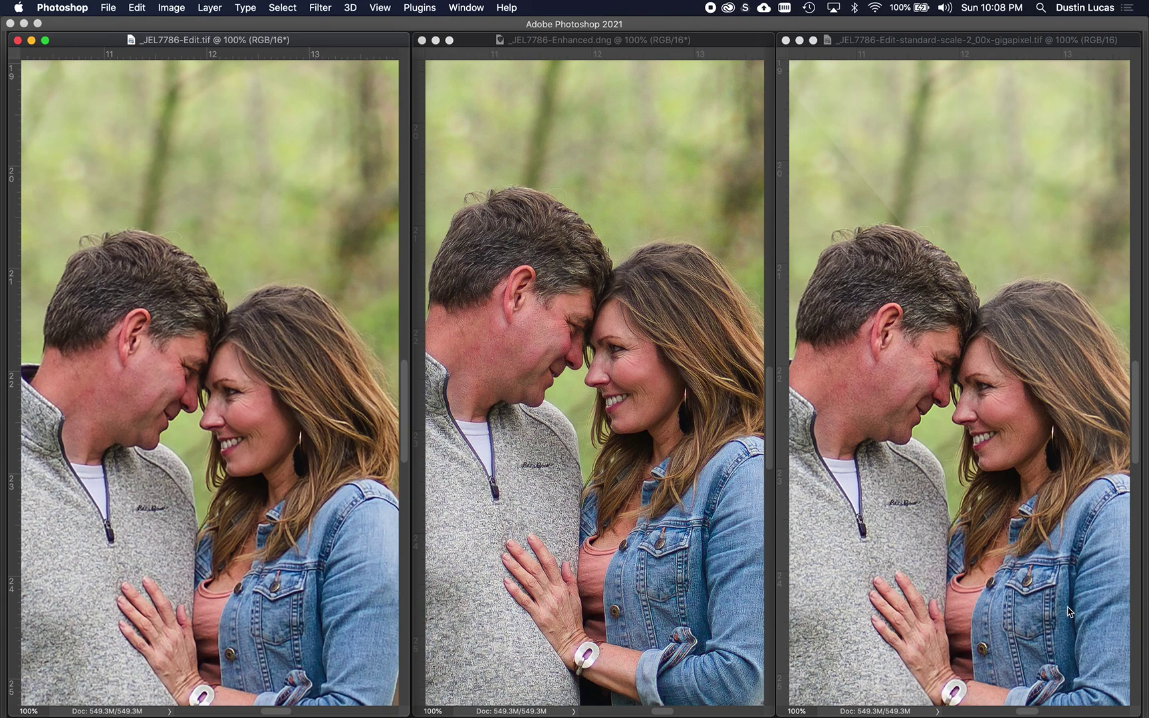
scroll(1043, 607, "right", 2)
scroll(1042, 603, "right", 3)
scroll(1042, 603, "down", 2)
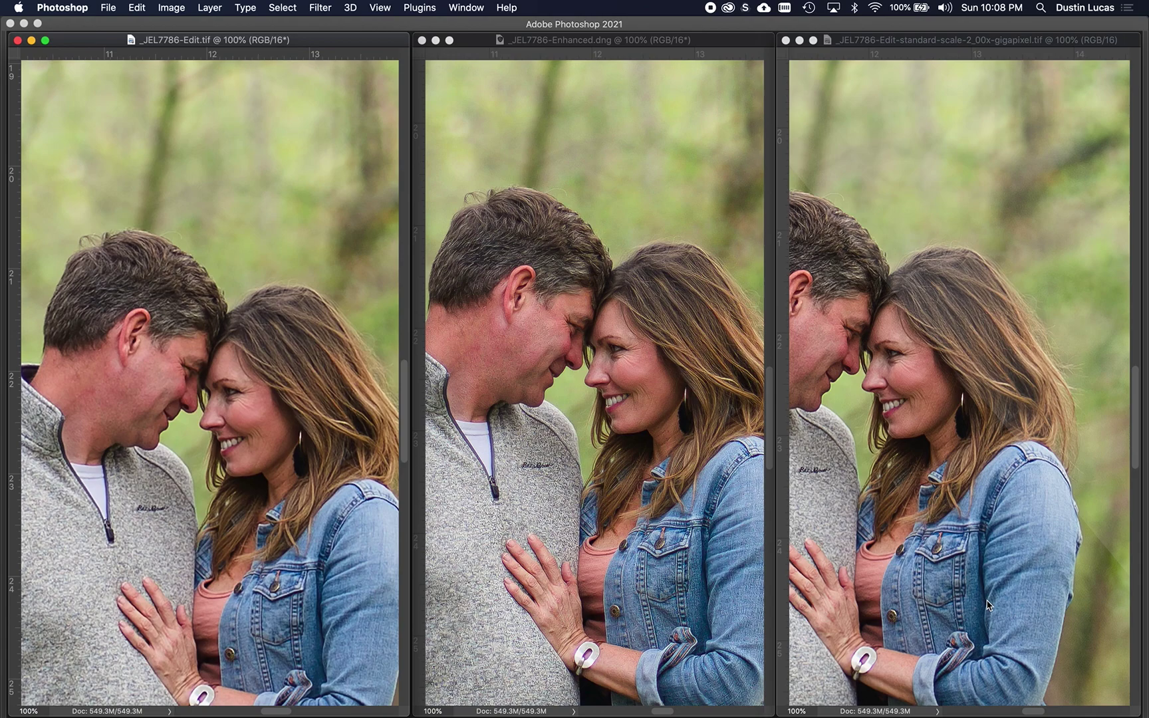
scroll(633, 565, "right", 3)
scroll(634, 565, "down", 1)
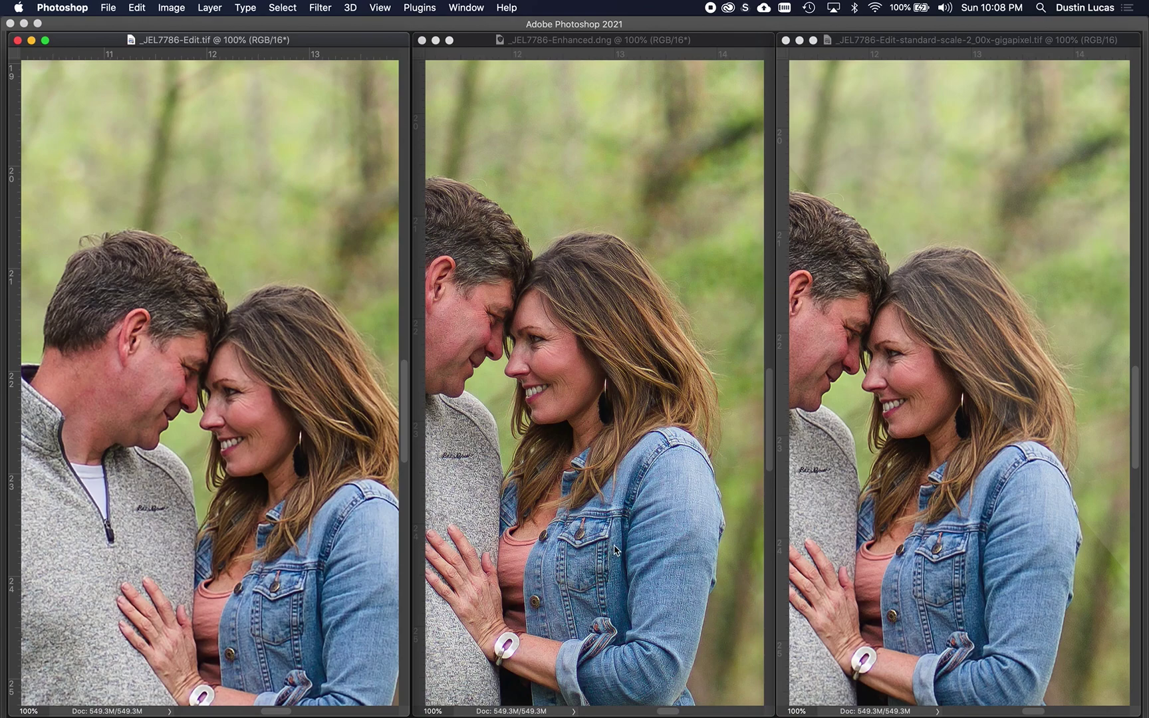
scroll(556, 523, "left", 5)
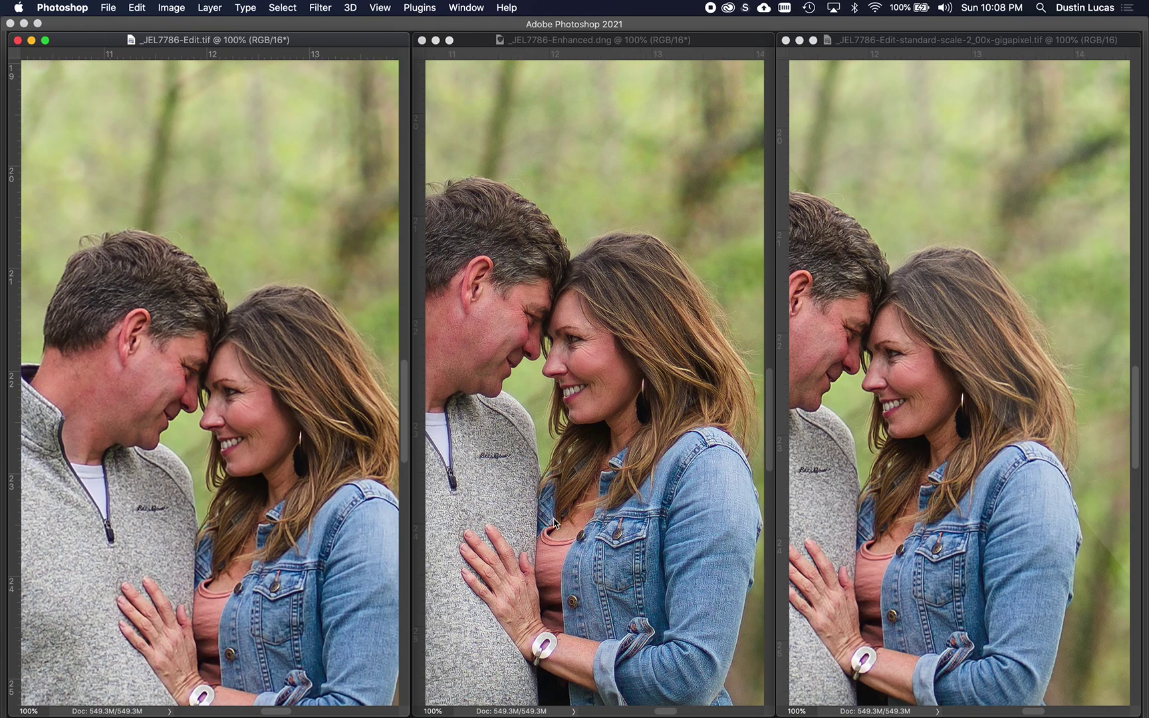
scroll(555, 522, "left", 1)
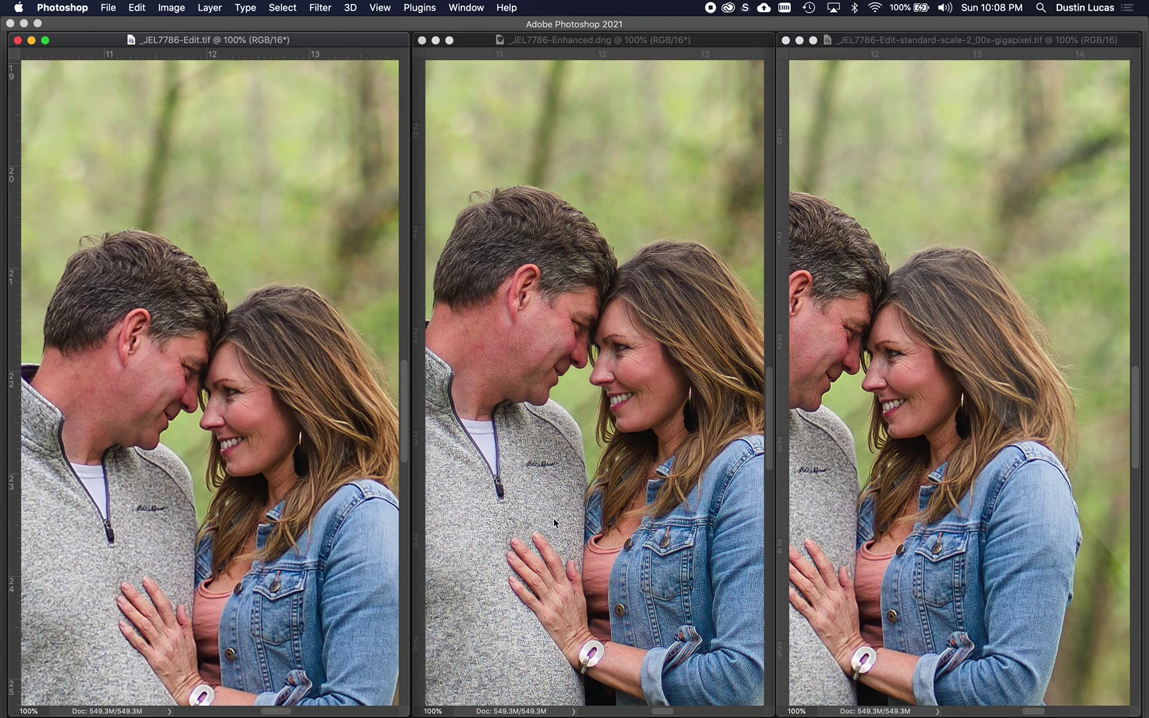
scroll(929, 580, "left", 6)
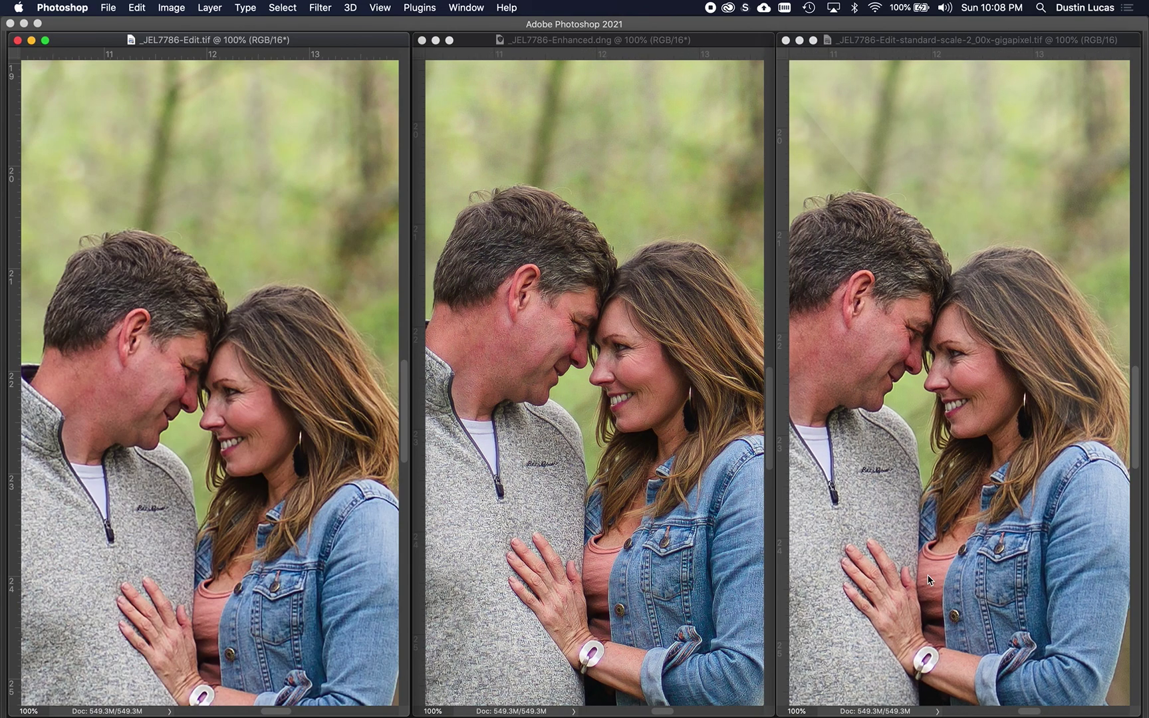